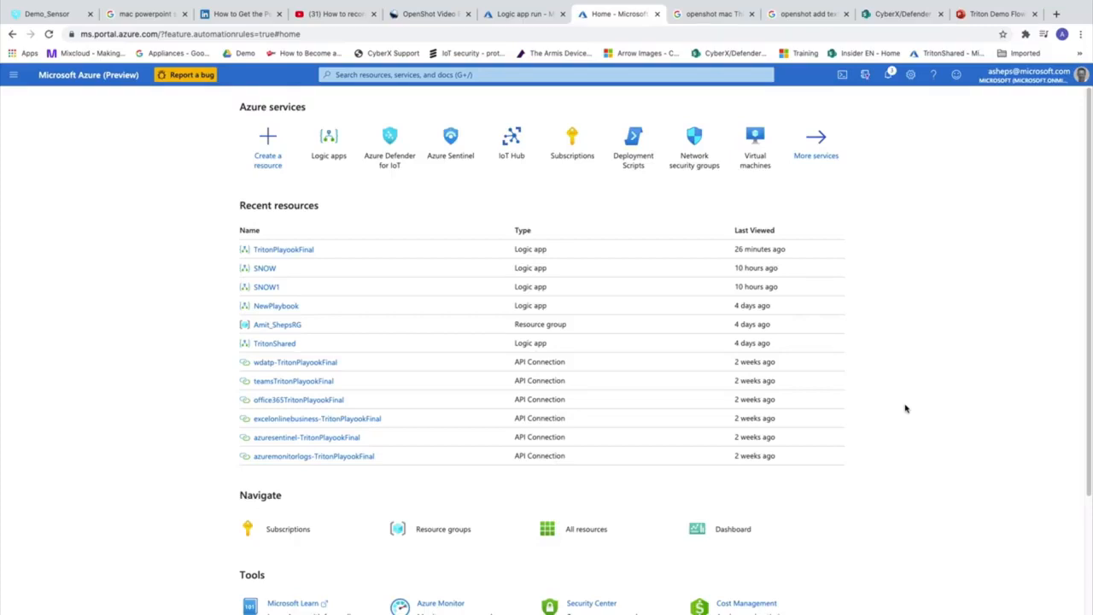
# Start a custom template deployment and load Triton Playbook.json into the template editor
pyautogui.click(398, 75)
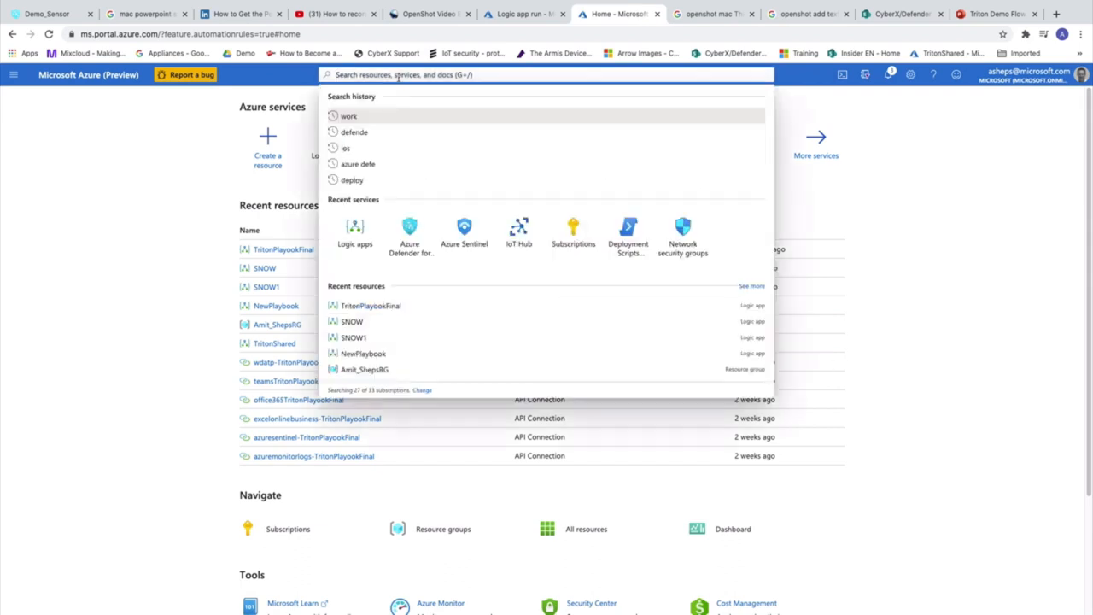
pyautogui.write('c')
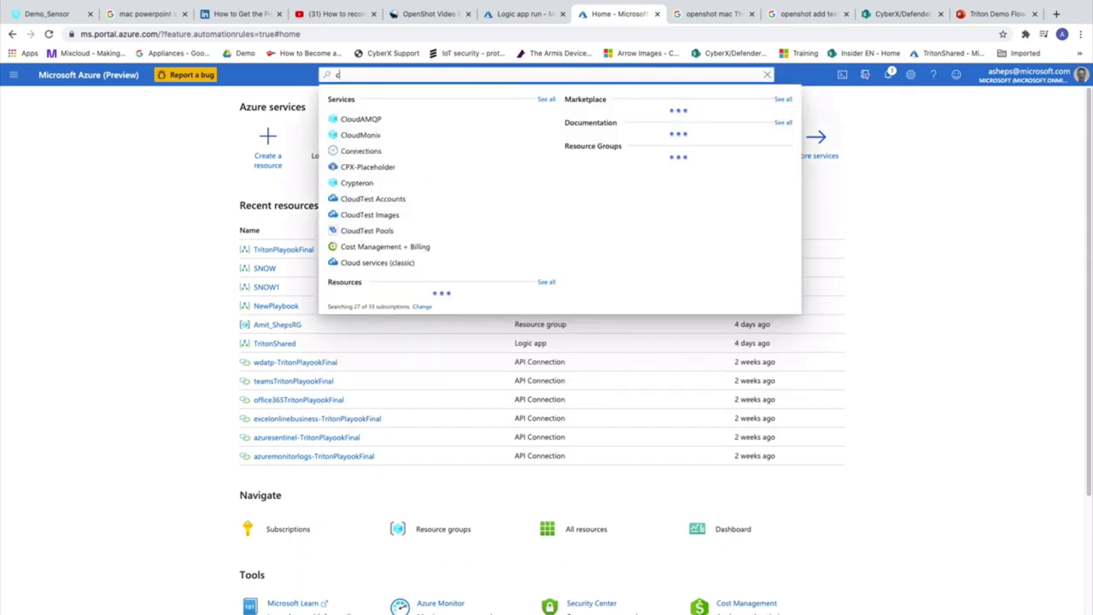
pyautogui.write('us')
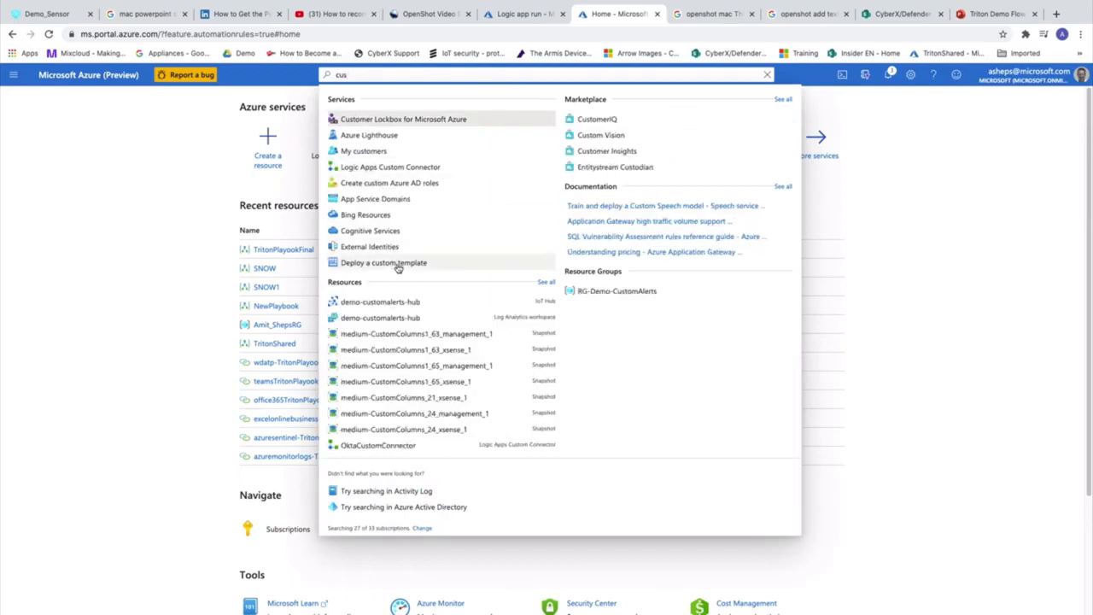
pyautogui.click(398, 266)
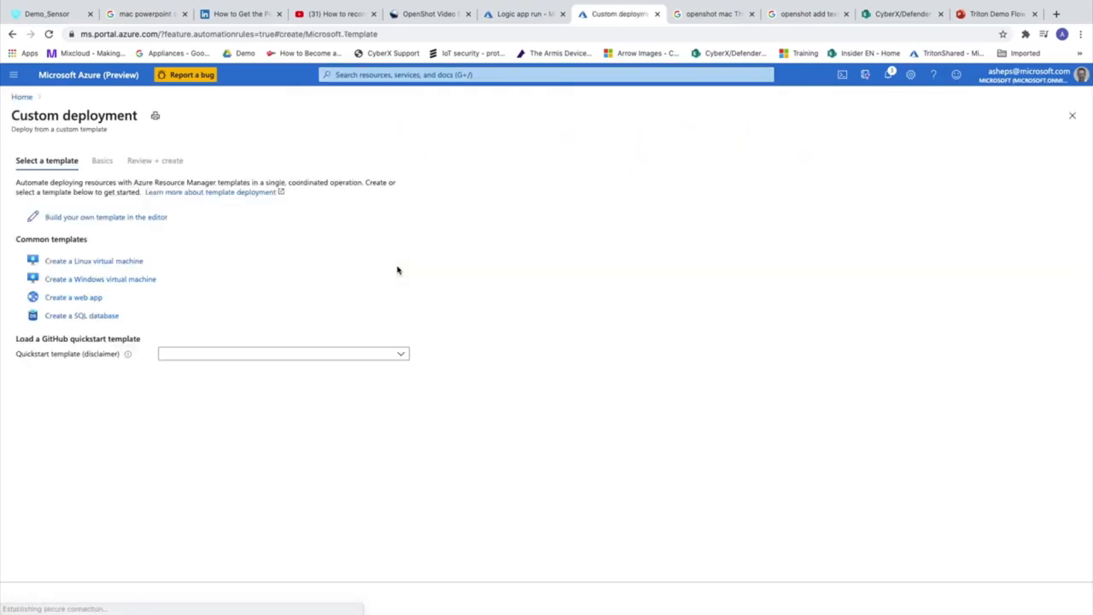
pyautogui.click(114, 217)
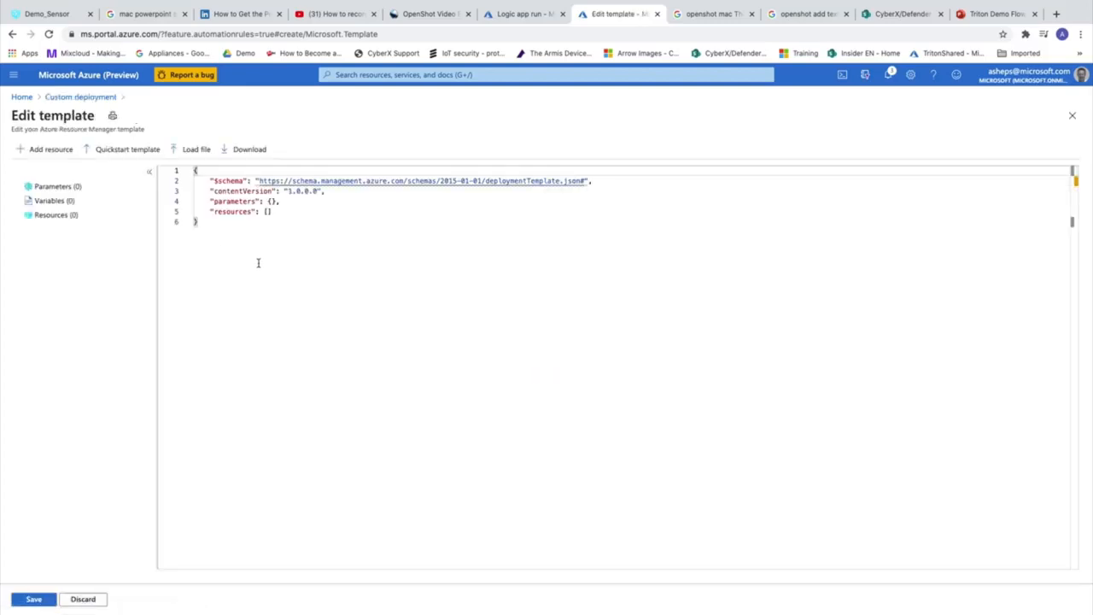
pyautogui.click(193, 151)
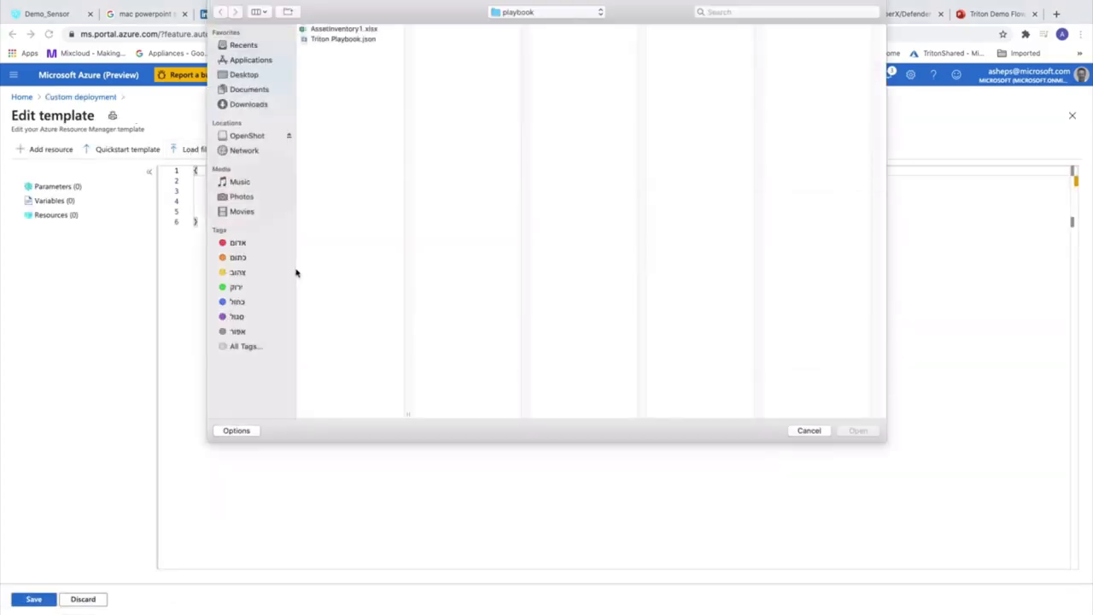
pyautogui.click(342, 39)
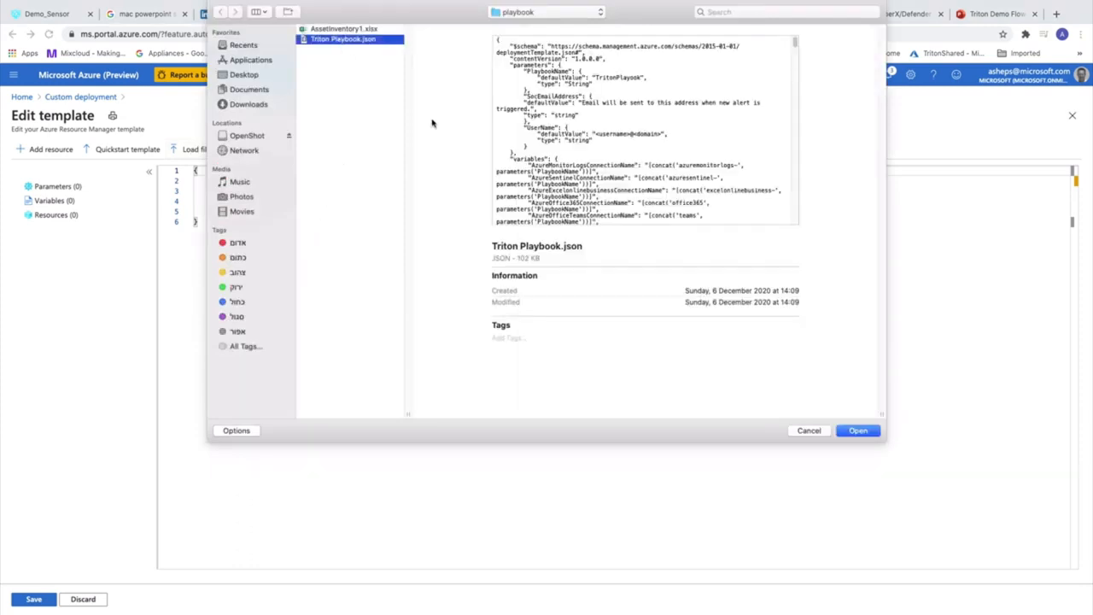
pyautogui.click(866, 432)
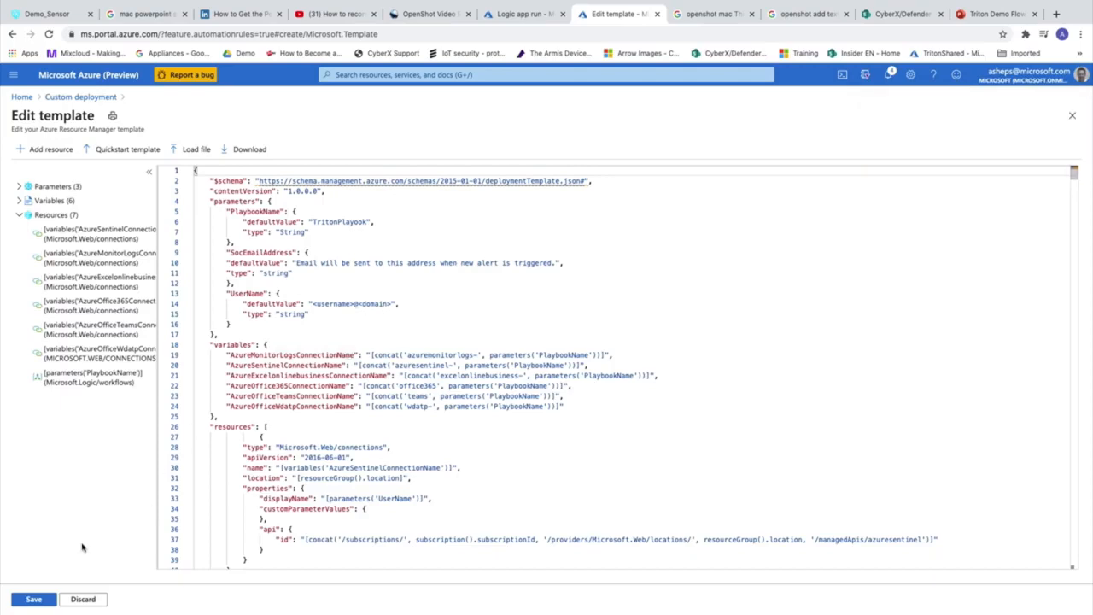
# Save the template, choose resource group cyberx, and rename the playbook to TritonPB
pyautogui.click(36, 600)
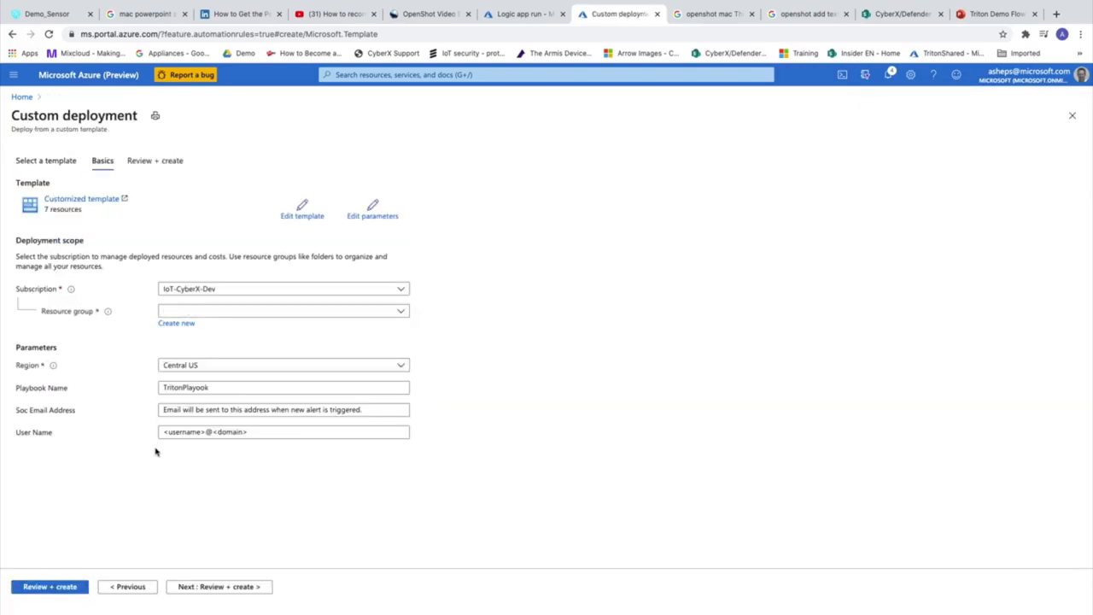
pyautogui.click(182, 315)
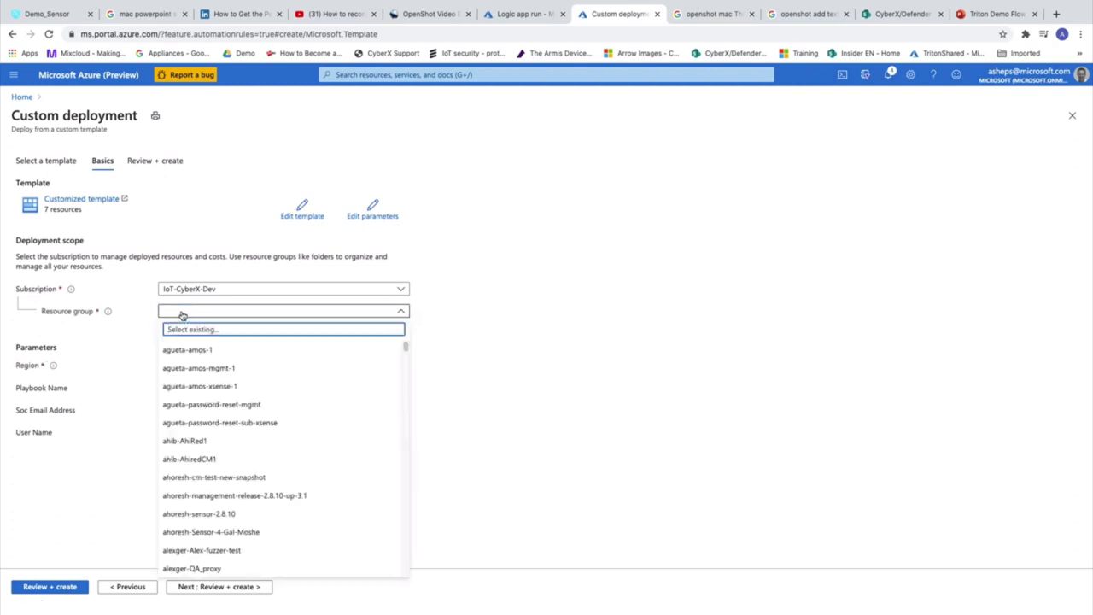
pyautogui.write('cyberx')
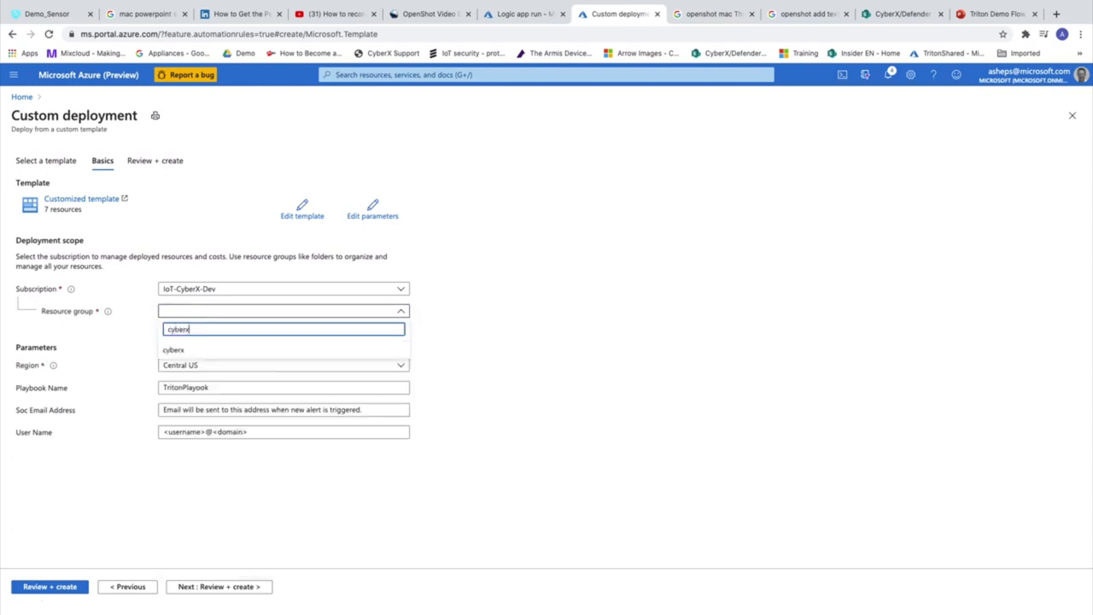
pyautogui.click(176, 350)
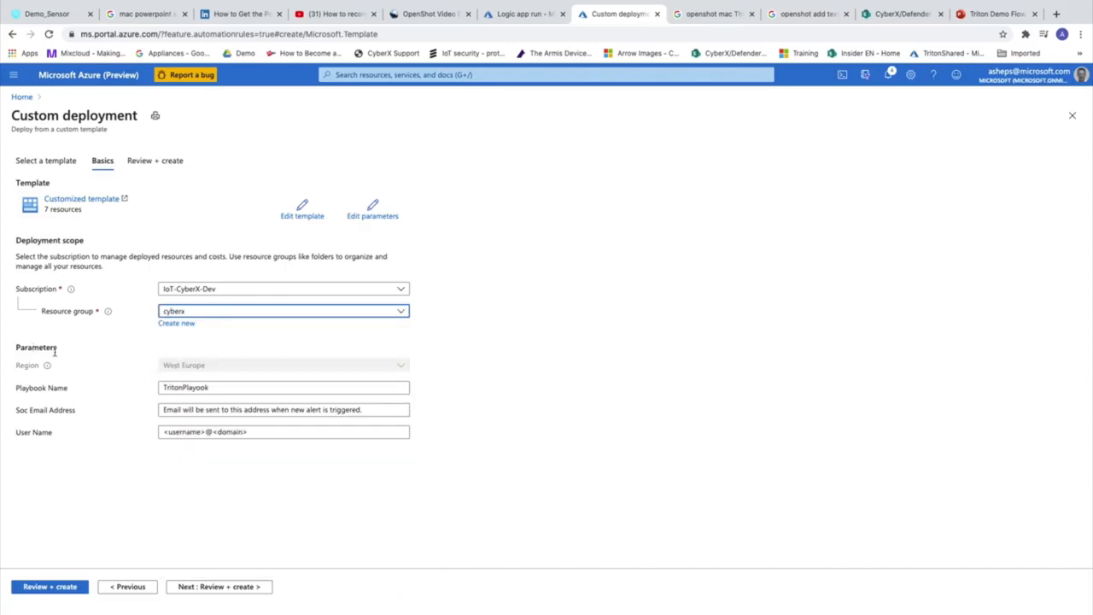
pyautogui.click(220, 389)
pyautogui.press('BackSpace')
pyautogui.press('BackSpace')
pyautogui.press('BackSpace')
pyautogui.press('BackSpace')
pyautogui.press('BackSpace')
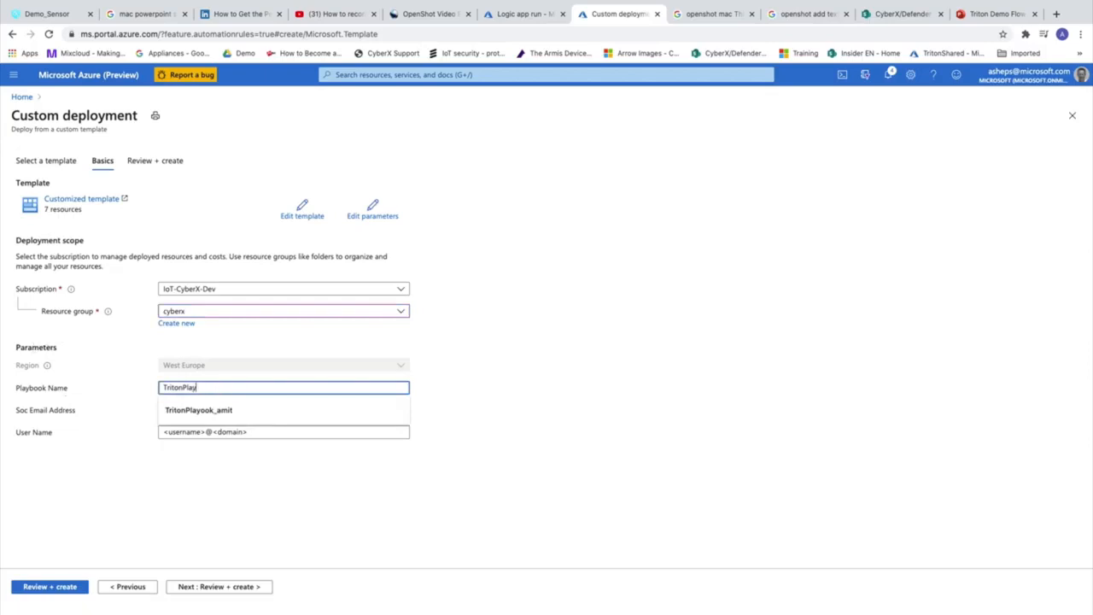
pyautogui.write('K')
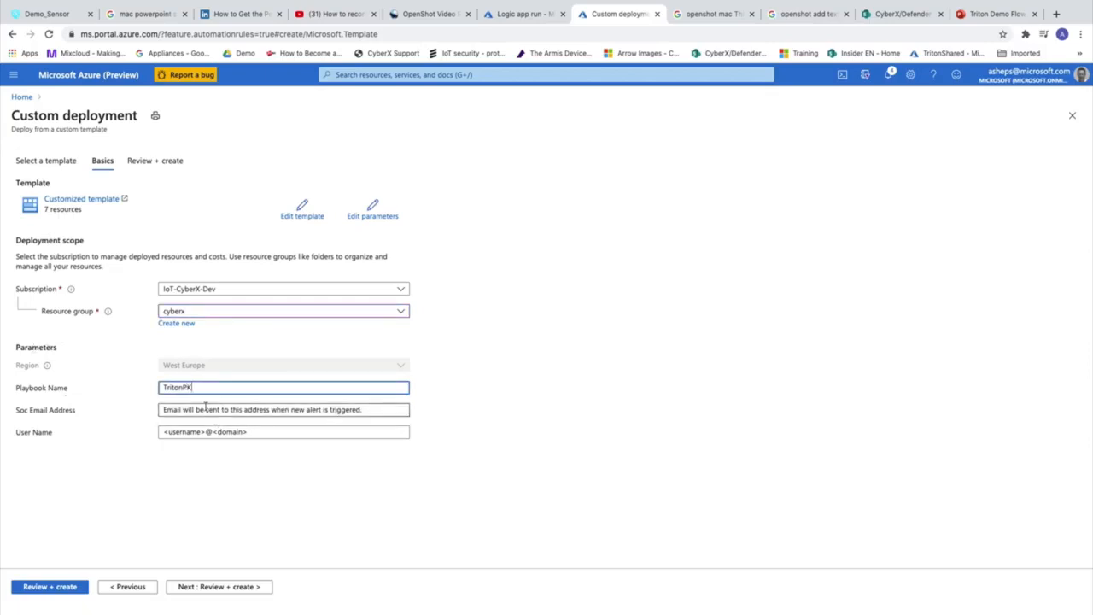
pyautogui.press('BackSpace')
pyautogui.write('B')
# Fill Soc Email Address and User Name with the suggested account email, then validate with Review + create
pyautogui.tripleClick(210, 410)
pyautogui.press('BackSpace')
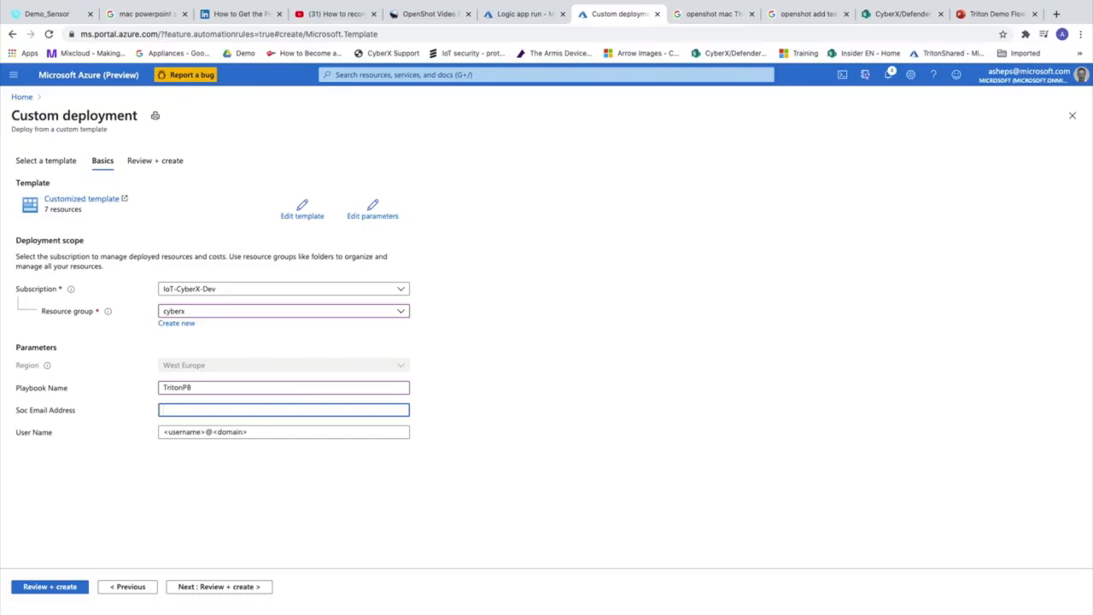
pyautogui.write('as')
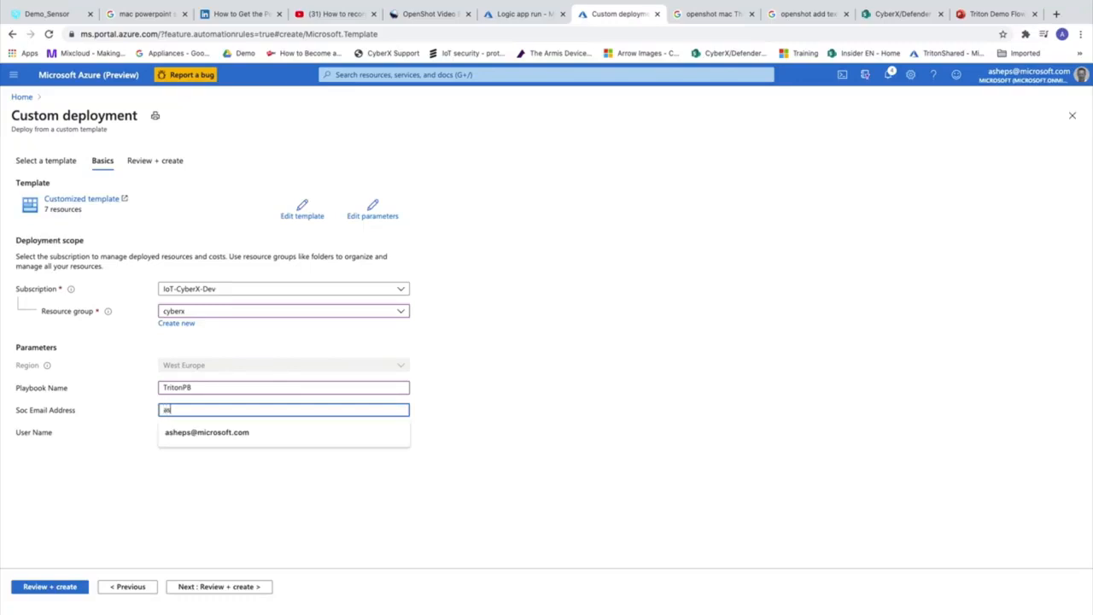
pyautogui.click(209, 432)
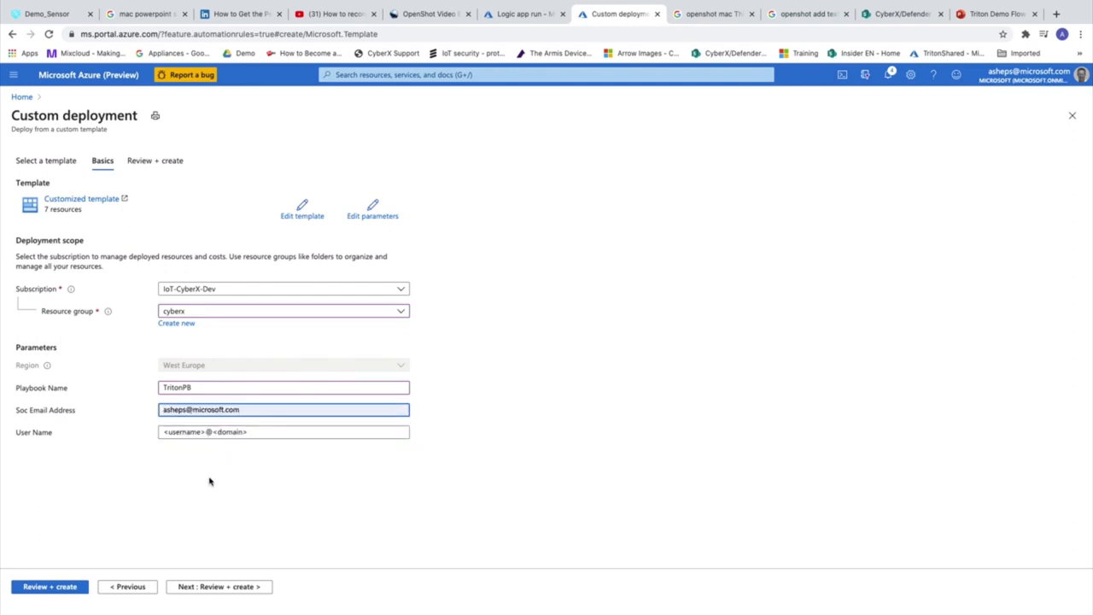
pyautogui.tripleClick(228, 432)
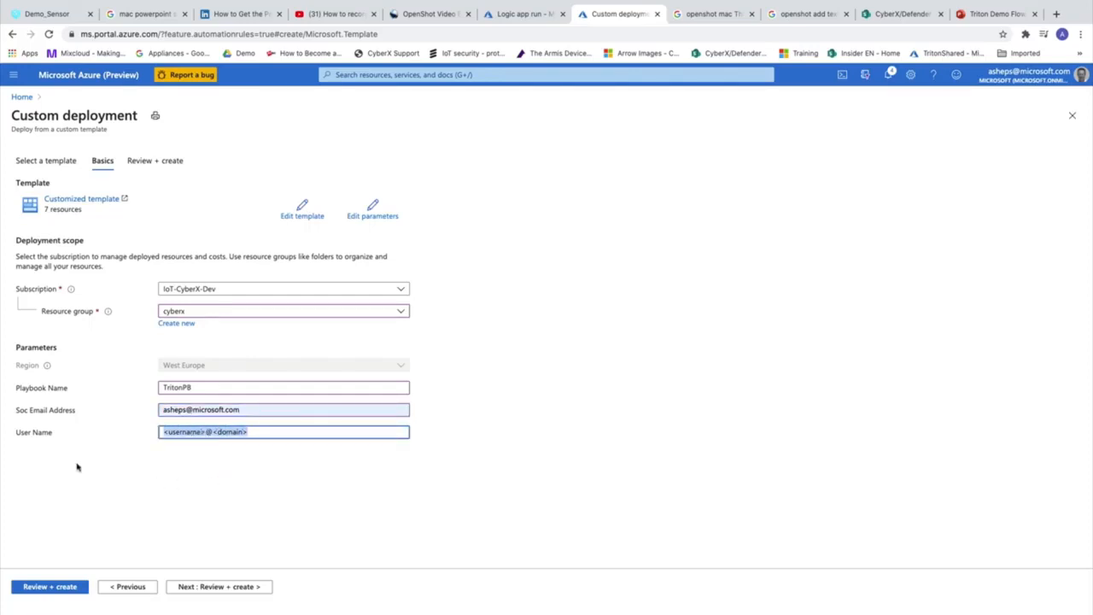
pyautogui.write('as')
pyautogui.click(201, 456)
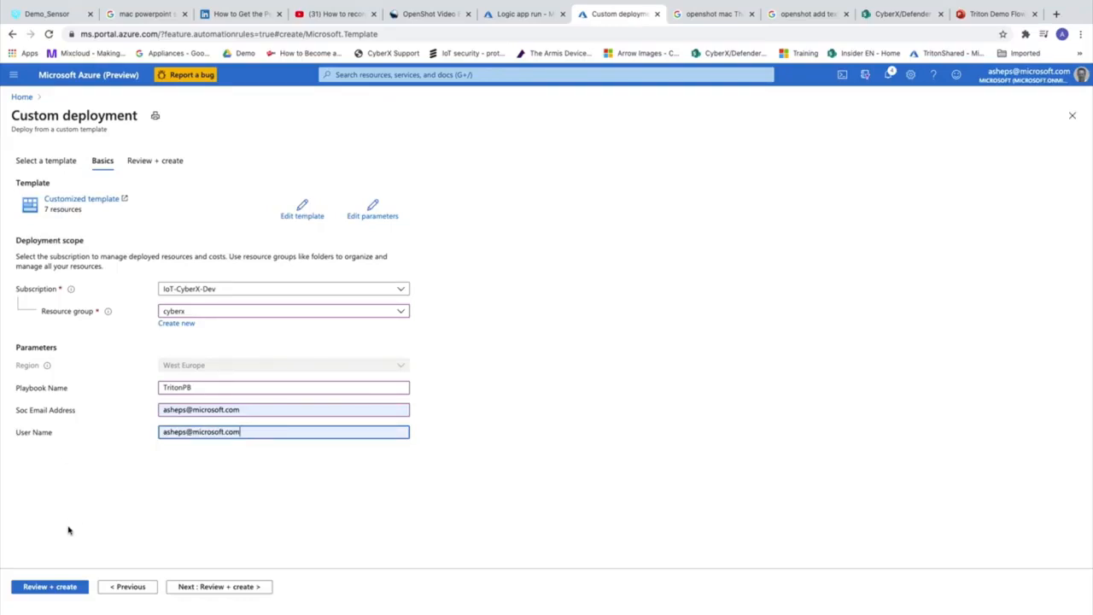
pyautogui.click(74, 587)
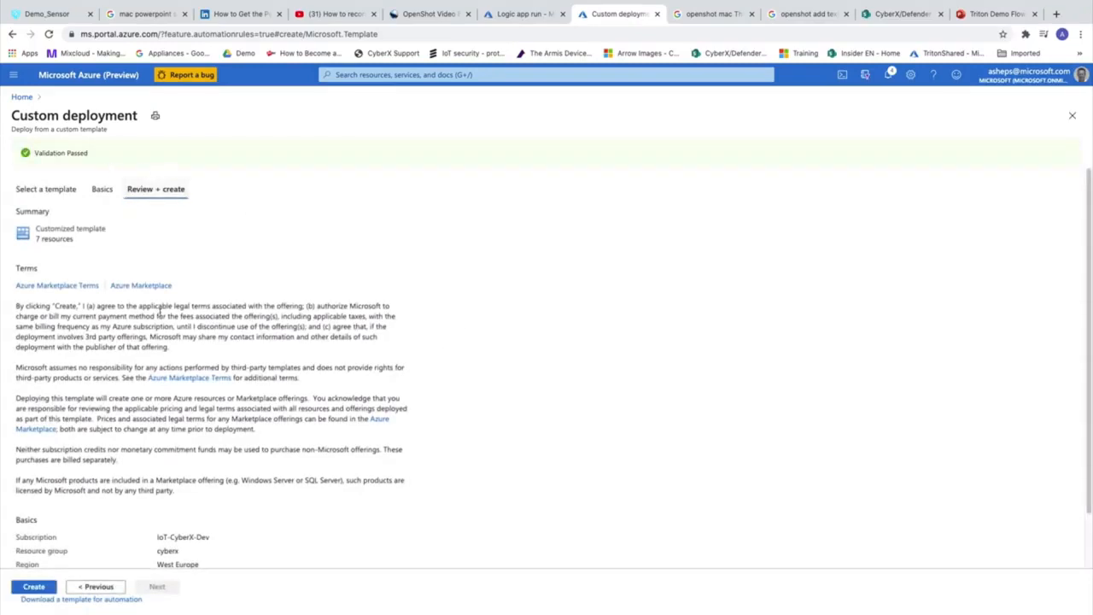
# Create the deployment and, once complete, open the TritonPB logic app from its deployment details
pyautogui.click(34, 589)
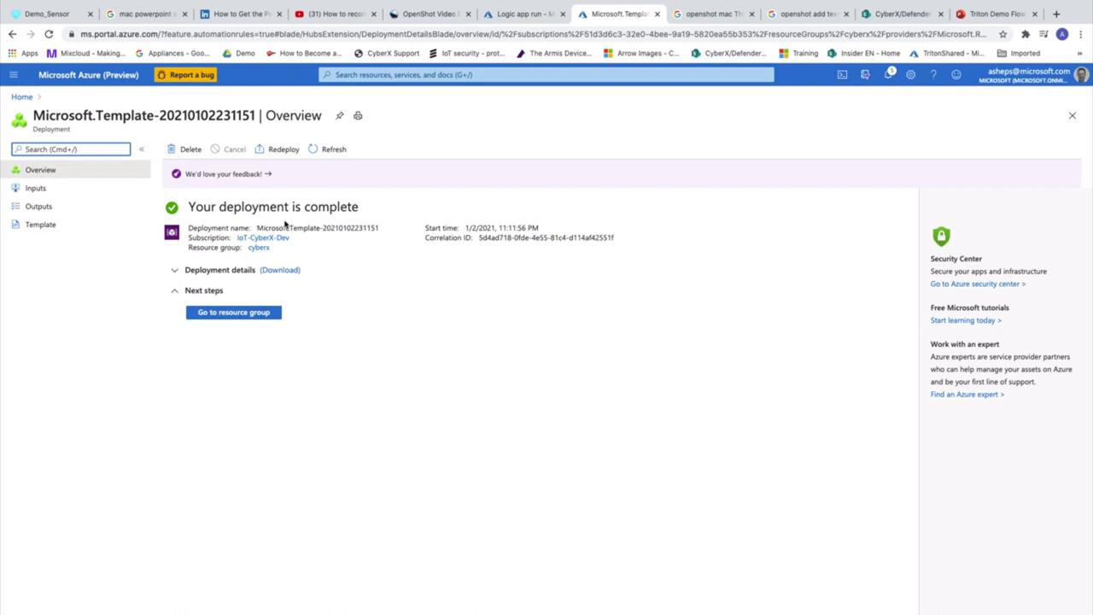
pyautogui.click(216, 272)
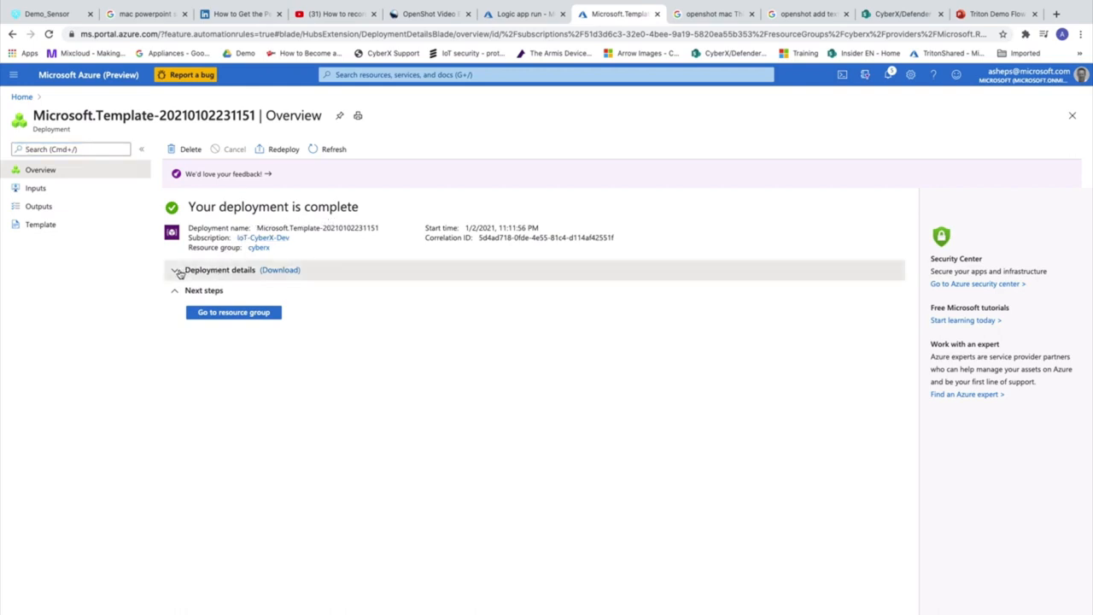
pyautogui.click(176, 271)
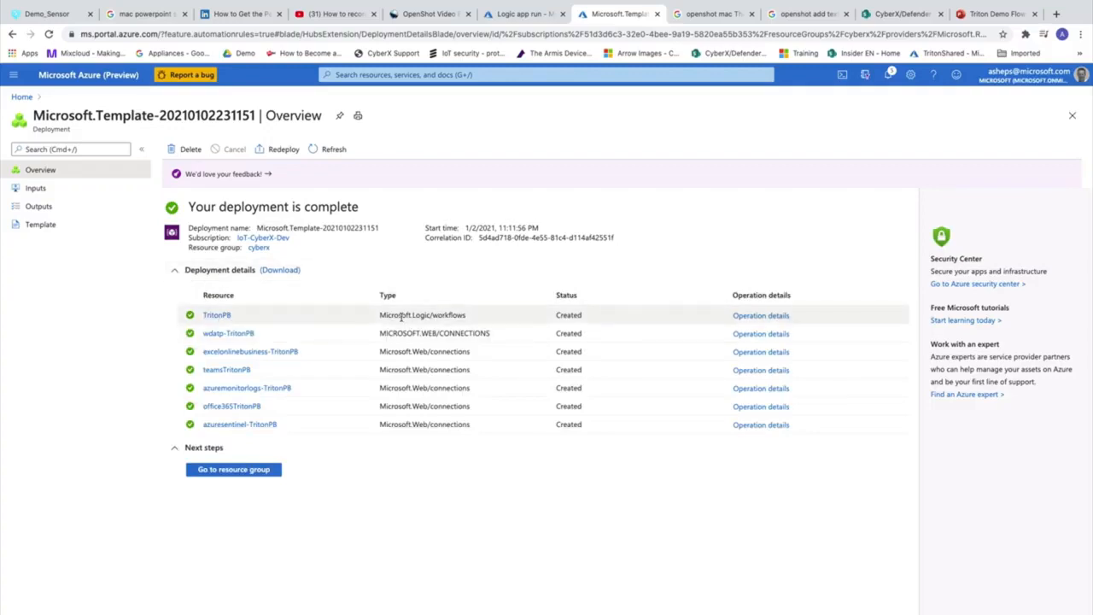
pyautogui.click(218, 316)
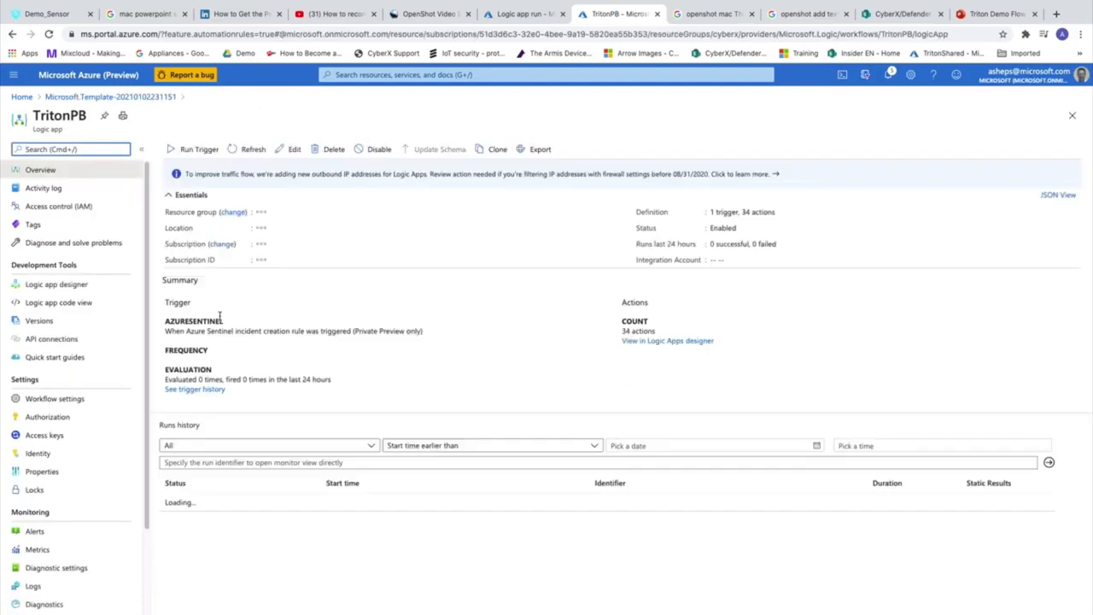
# From TritonPB's API connections, open azuremonitorlogs-TritonPB in Edit API connection
pyautogui.click(60, 344)
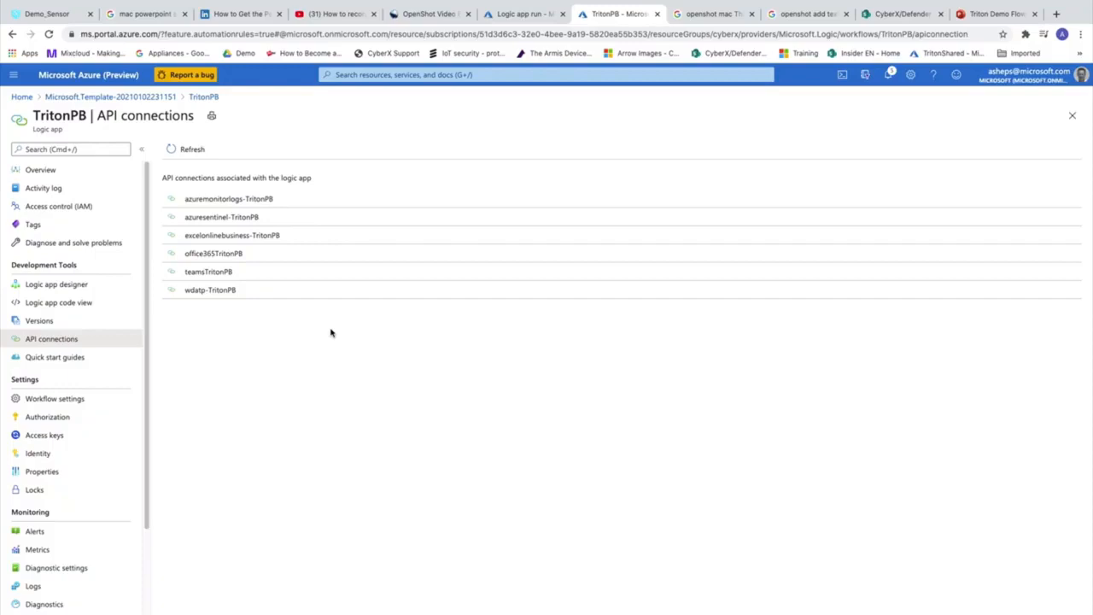
pyautogui.click(251, 205)
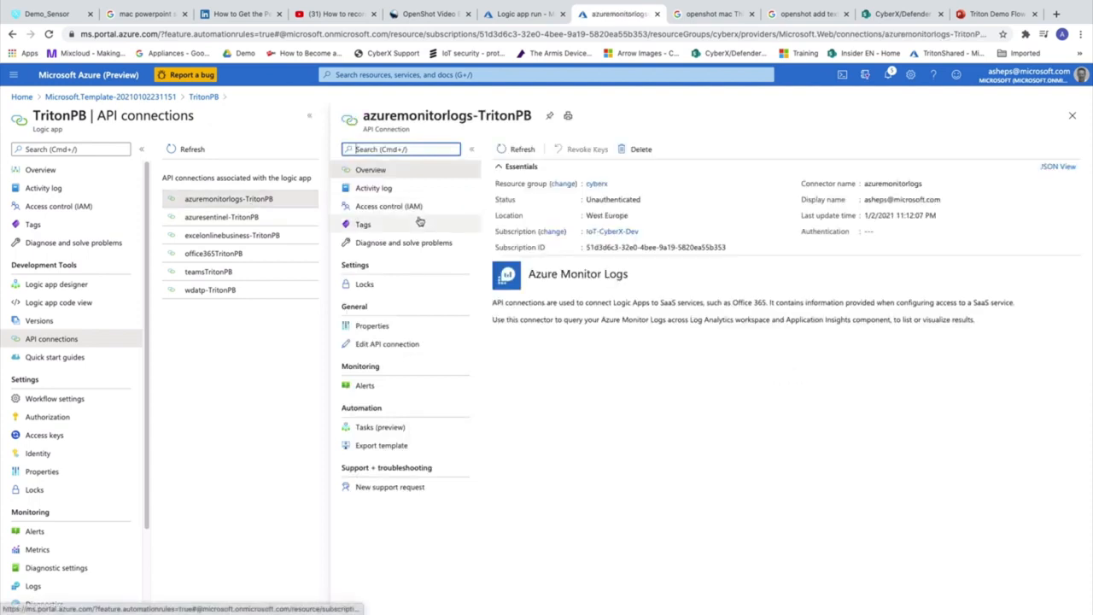
pyautogui.click(387, 345)
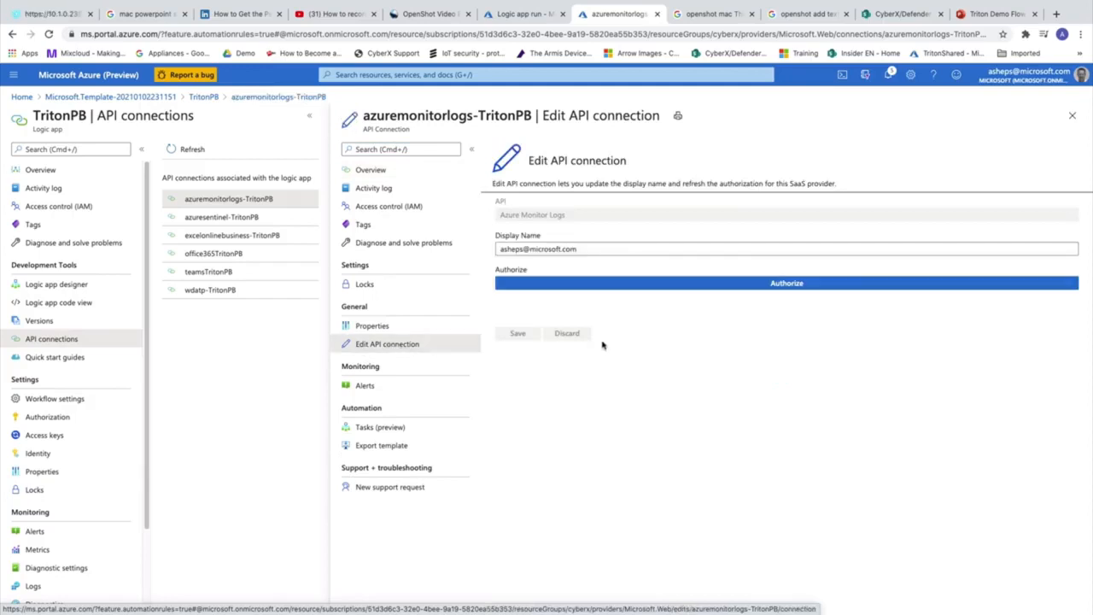
# Reauthorize the Azure Monitor Logs and Azure Sentinel connections with the signed-in account
pyautogui.click(793, 284)
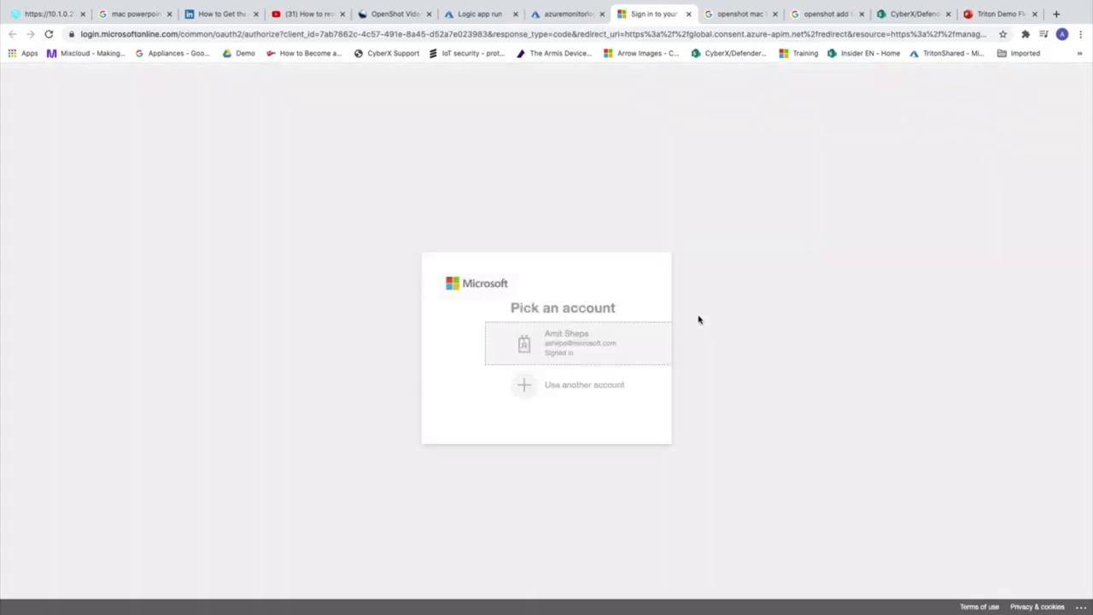
pyautogui.click(516, 352)
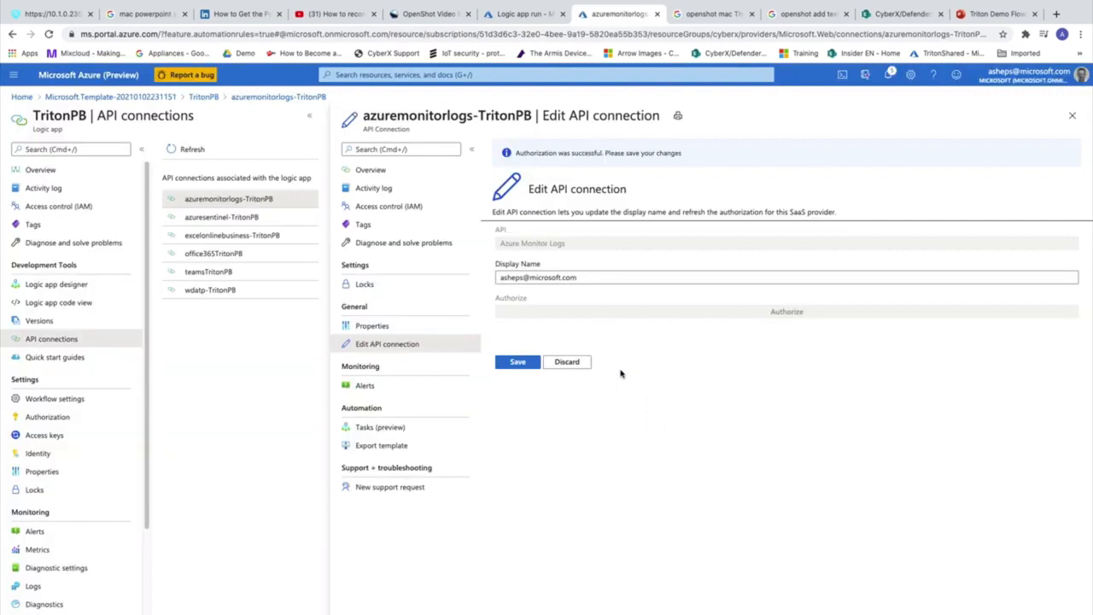
pyautogui.click(521, 365)
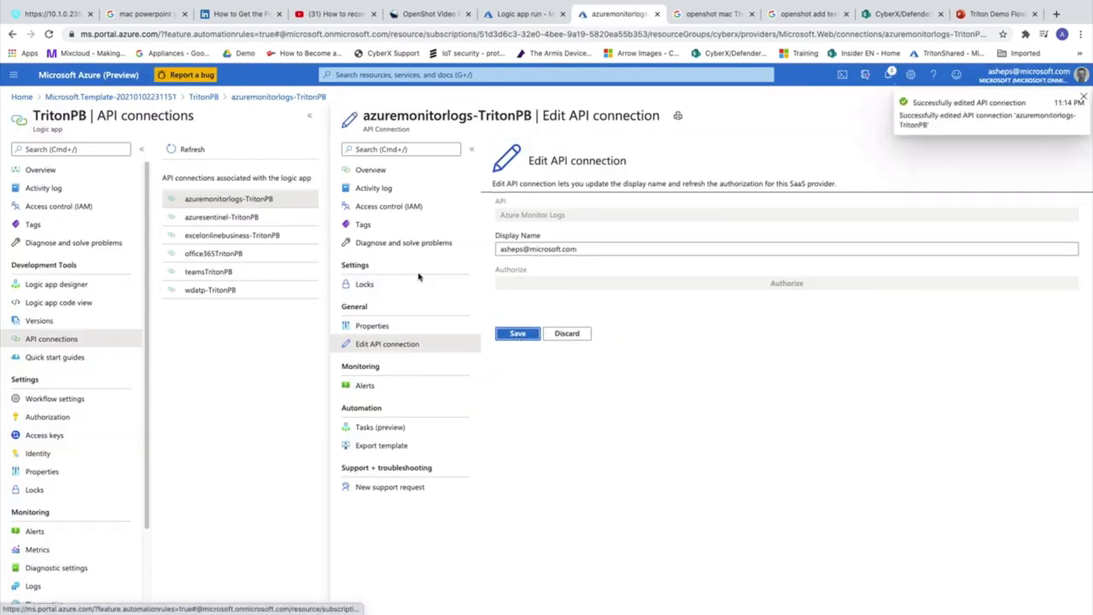
pyautogui.click(235, 218)
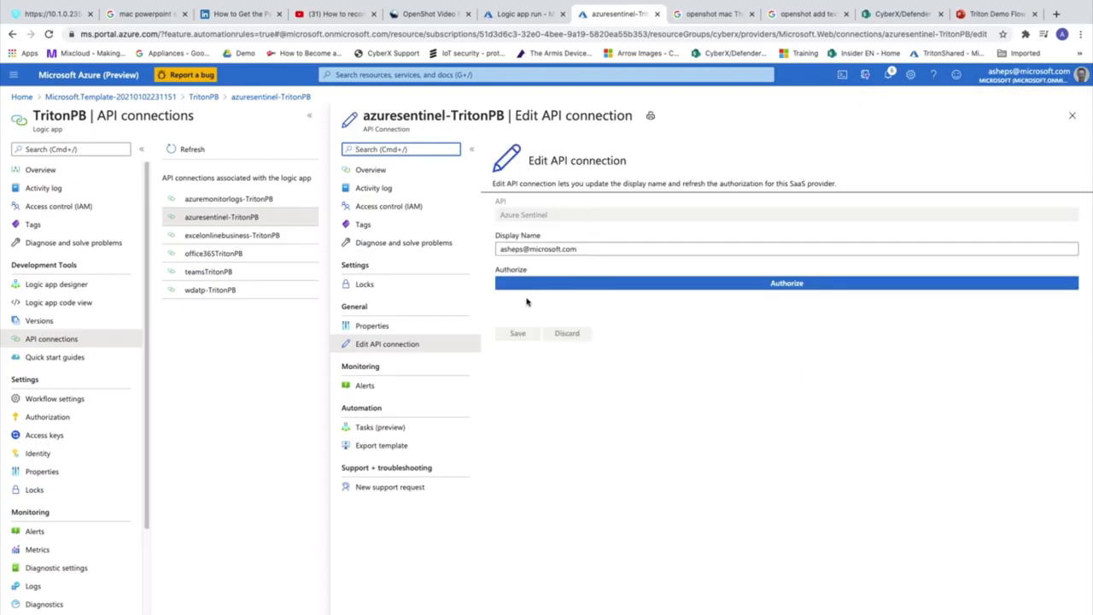
pyautogui.click(789, 287)
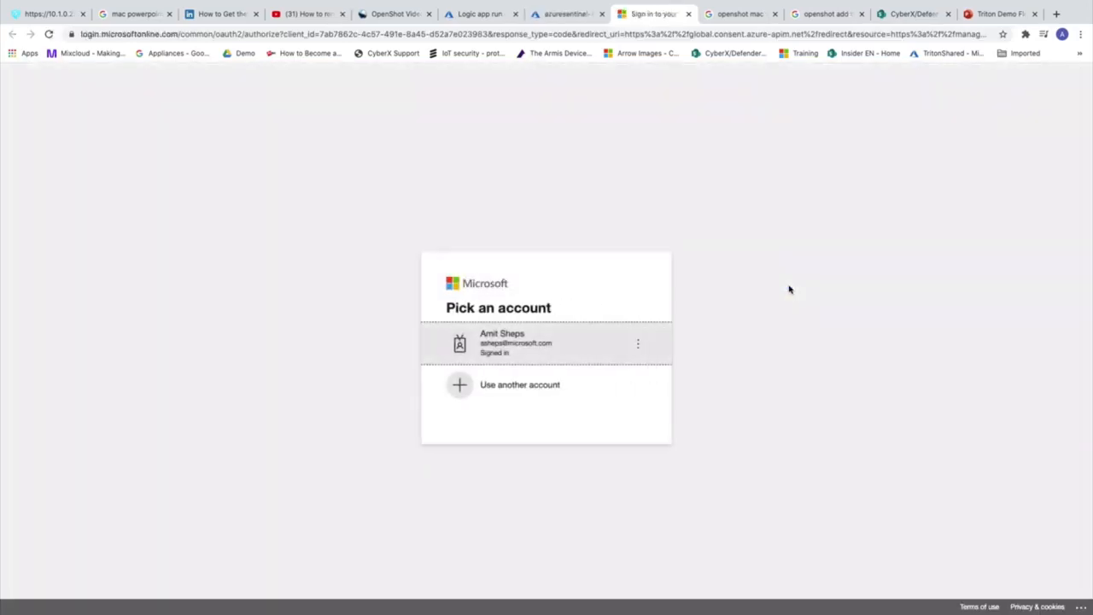
pyautogui.click(538, 343)
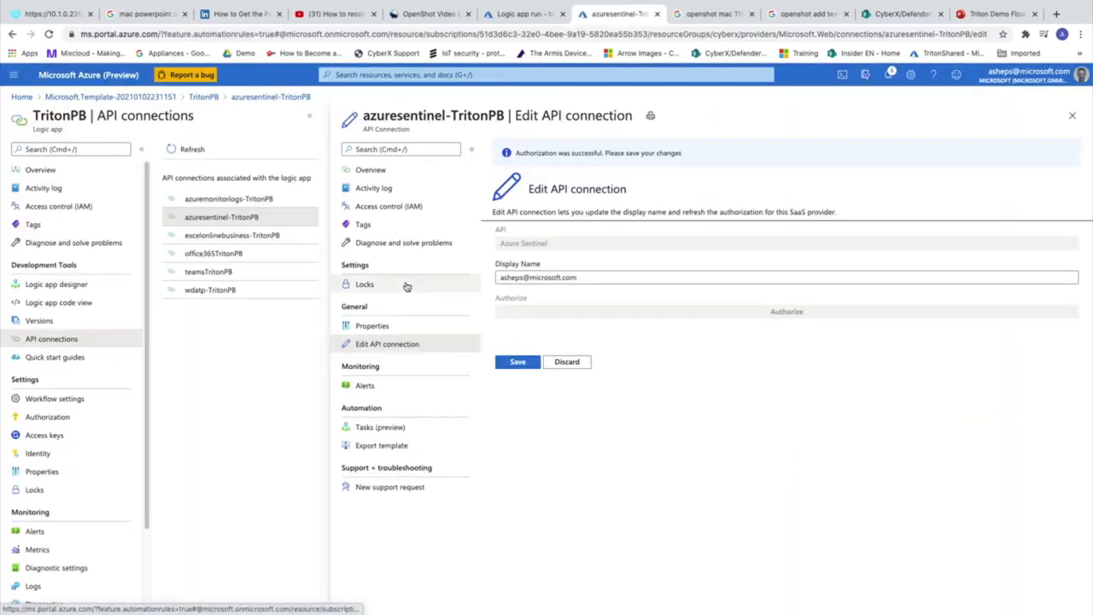
# Reauthorize the Excel Online and Office 365 Outlook connections with the signed-in account
pyautogui.click(253, 243)
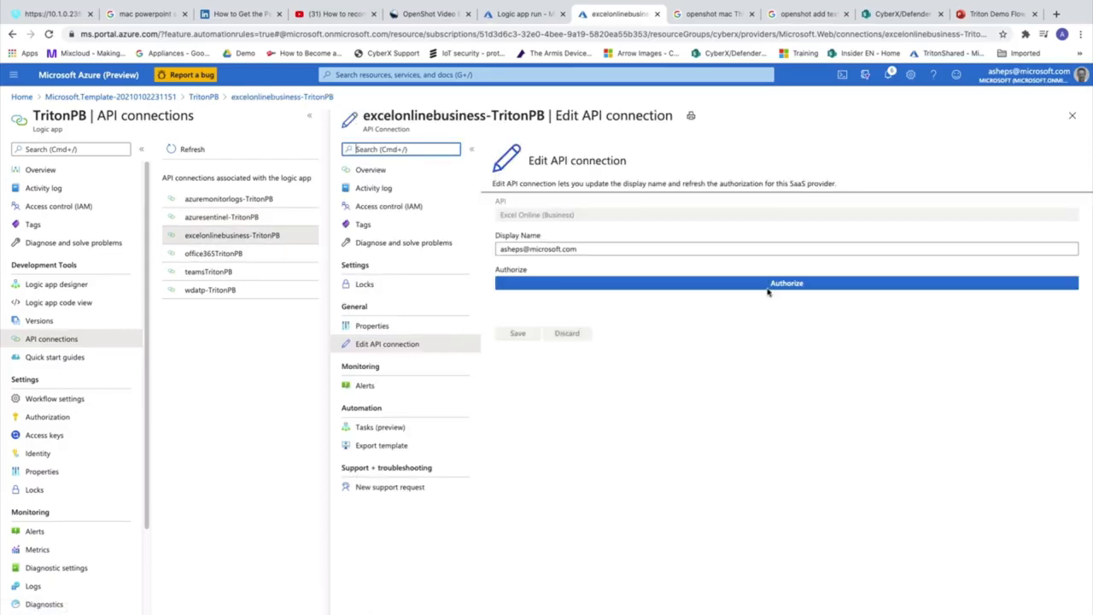
pyautogui.click(767, 290)
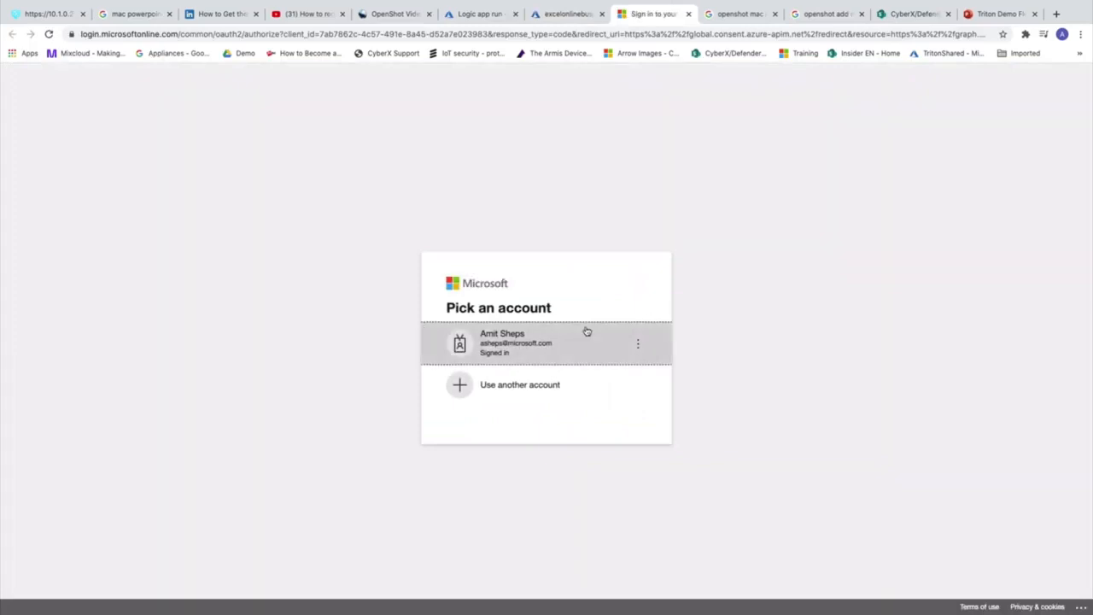
pyautogui.click(537, 342)
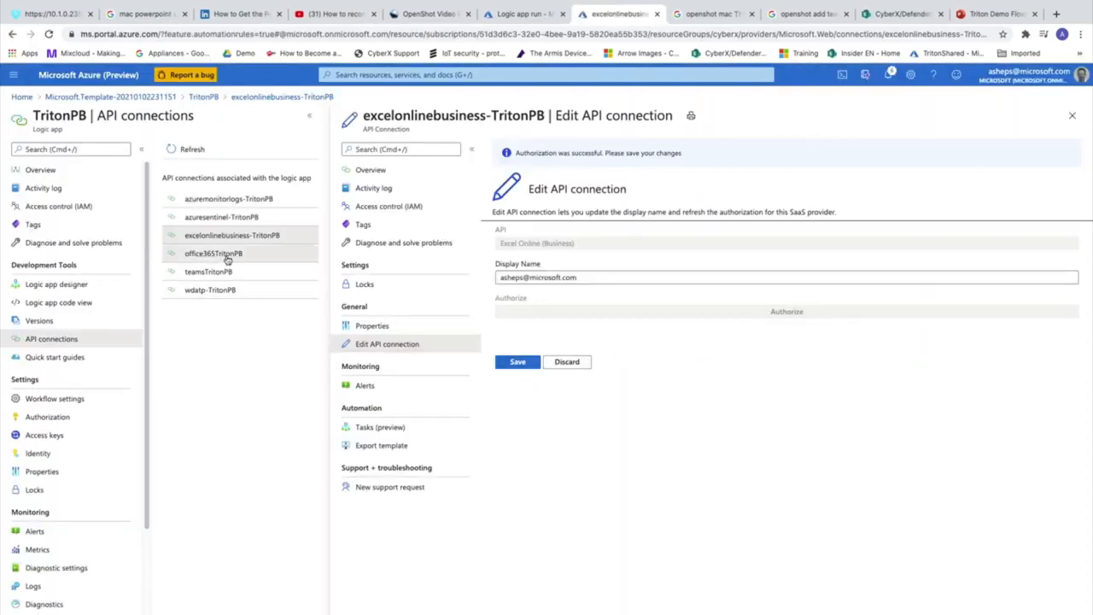
pyautogui.click(227, 254)
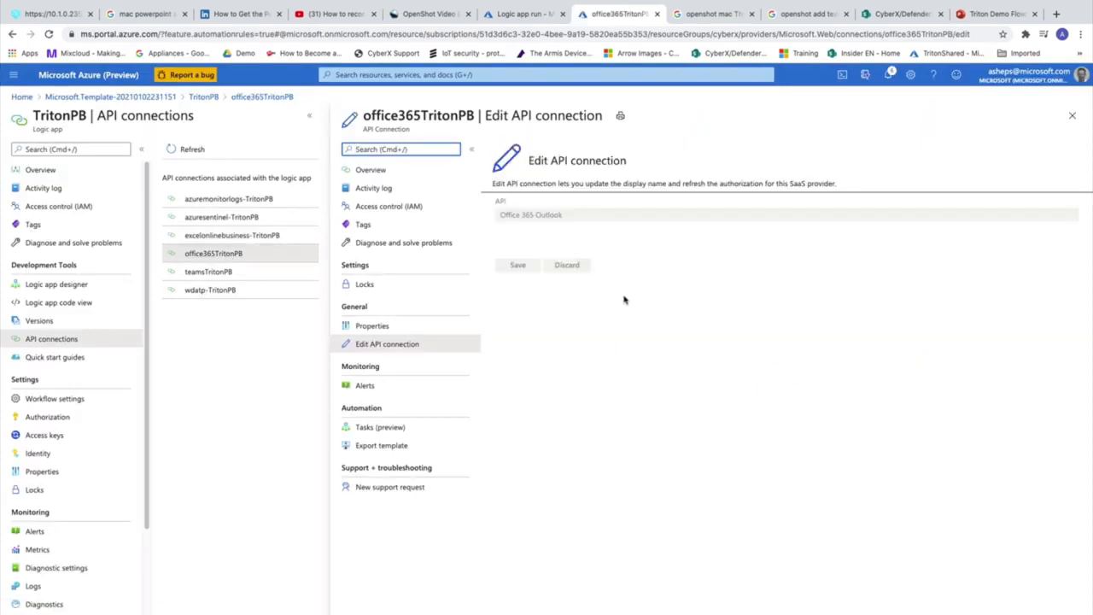
pyautogui.click(700, 288)
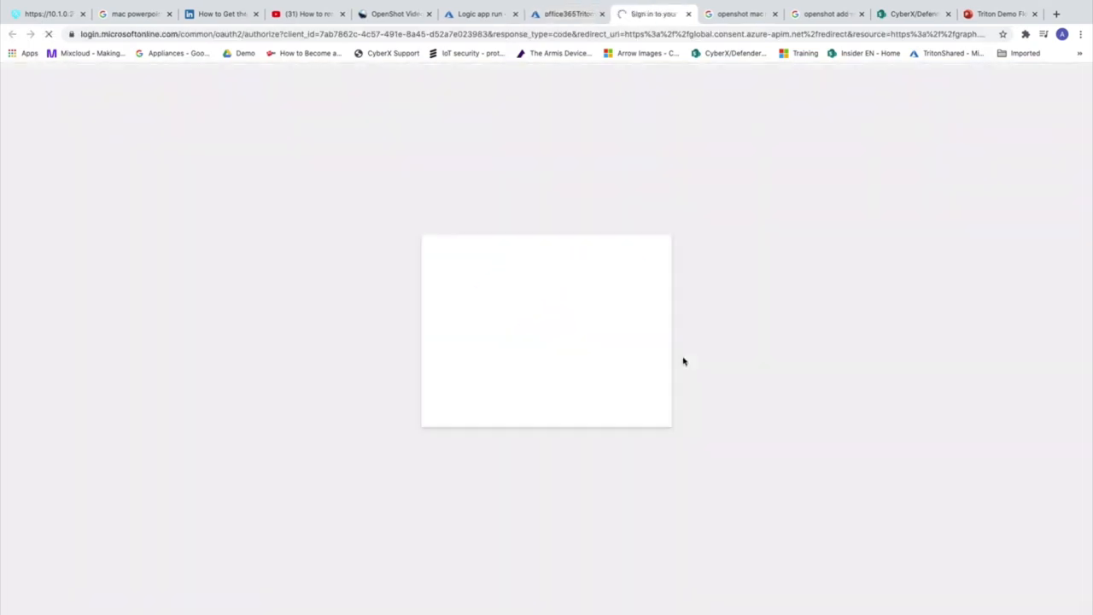
pyautogui.click(556, 363)
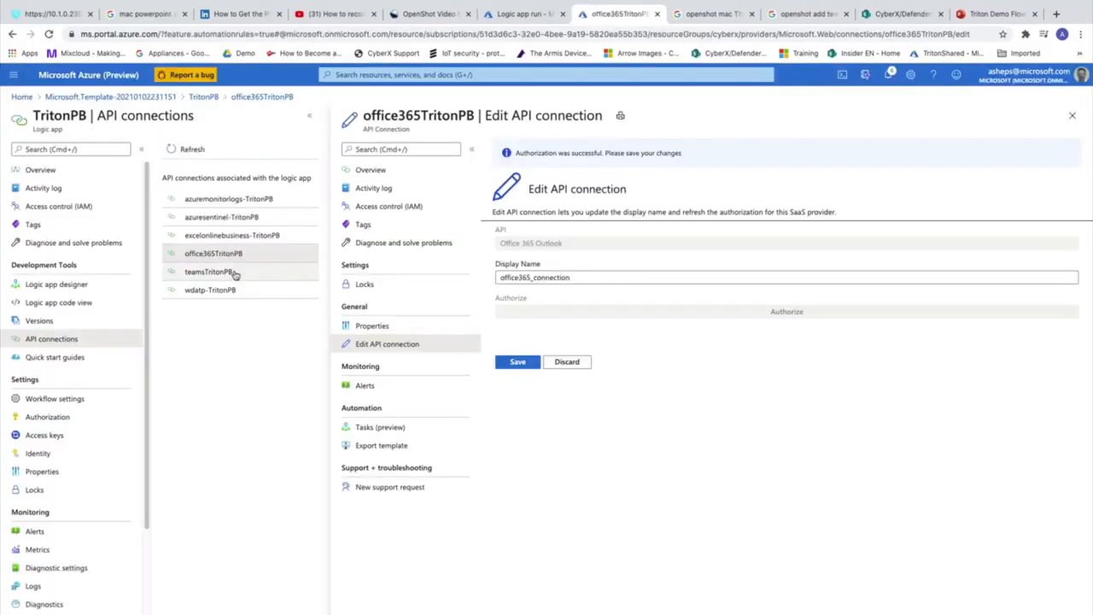
# Reauthorize the Microsoft Teams and Microsoft Defender ATP connections and save wdatp-TritonPB
pyautogui.click(232, 272)
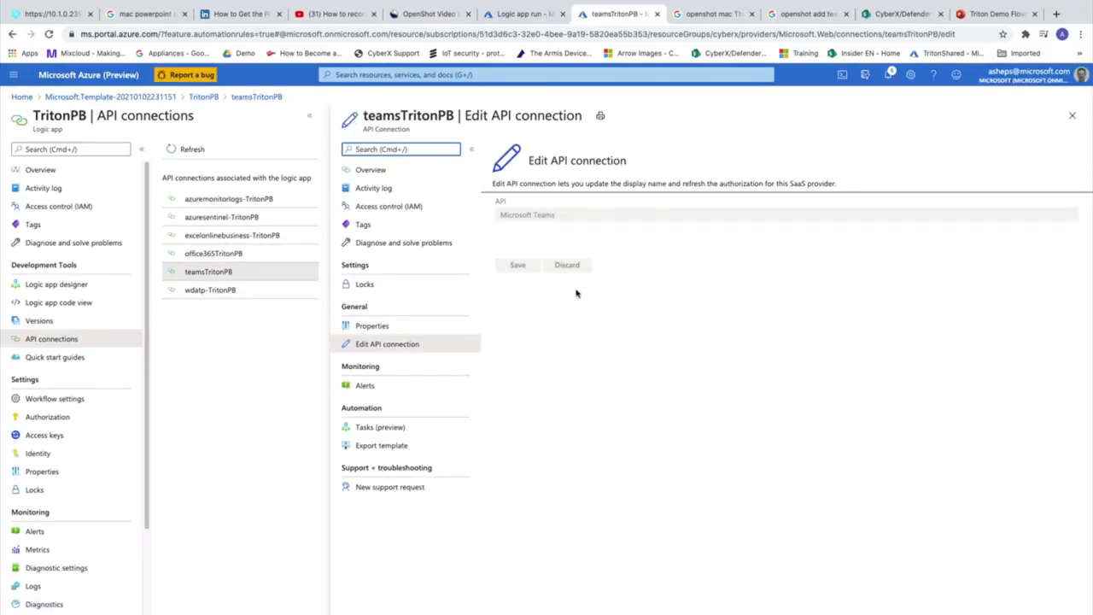
pyautogui.click(786, 285)
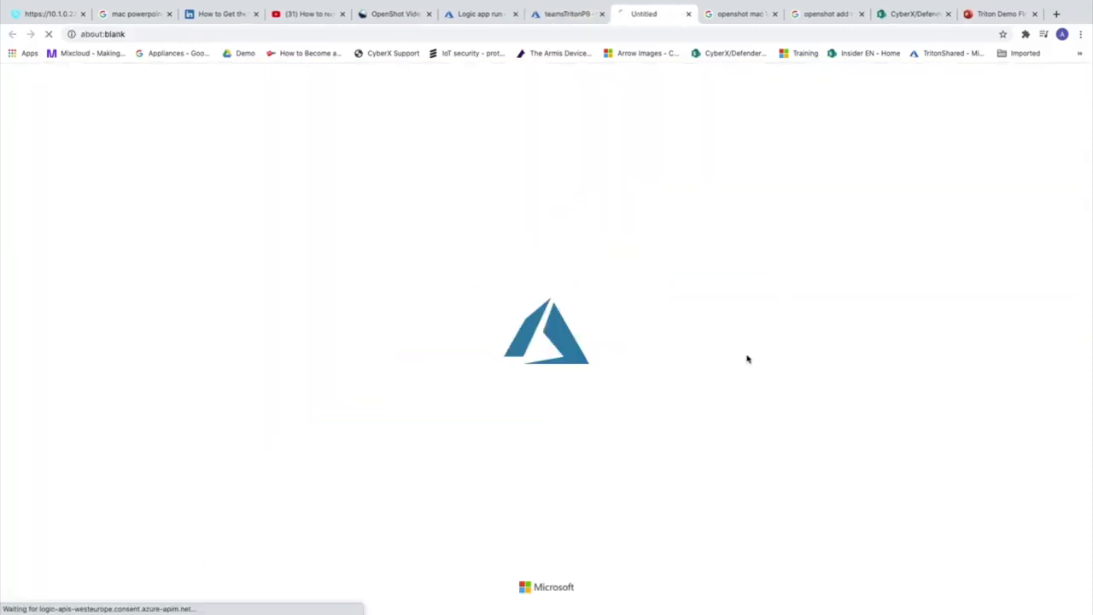
pyautogui.click(668, 359)
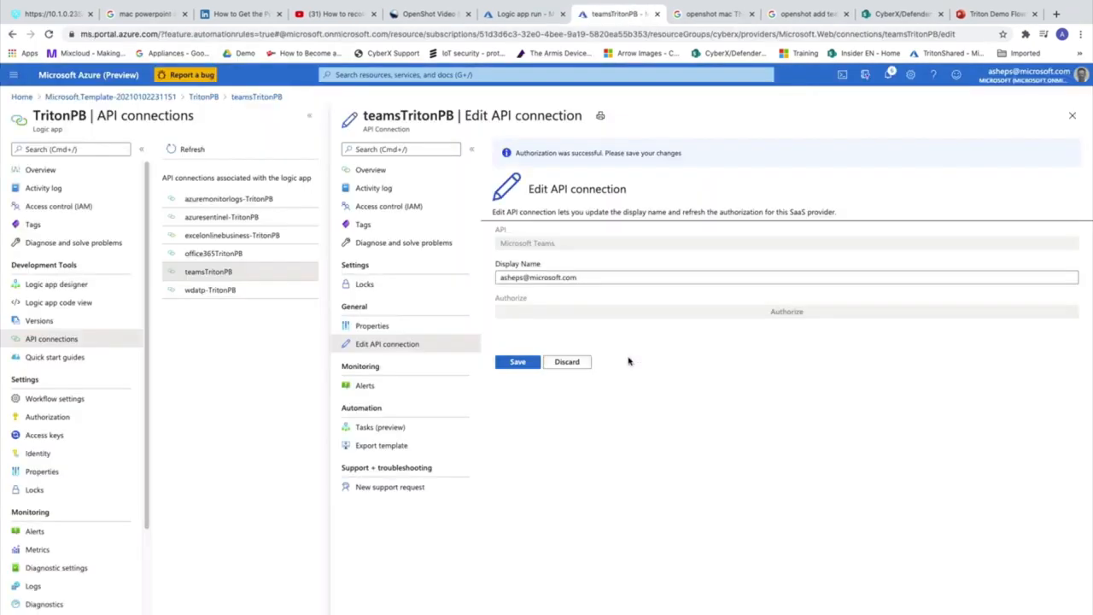
pyautogui.click(304, 291)
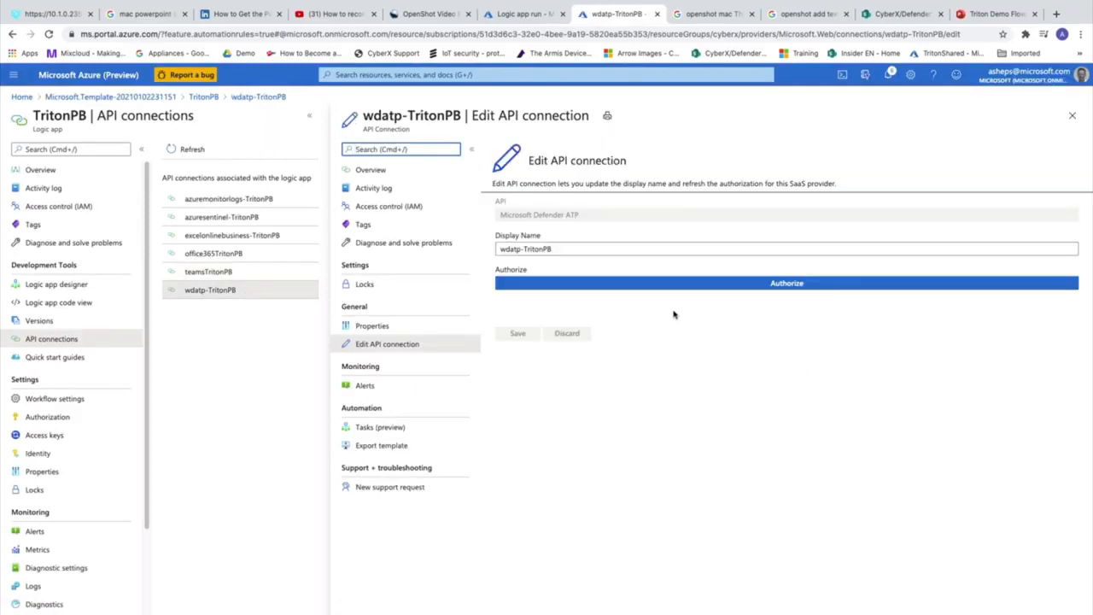
pyautogui.click(760, 284)
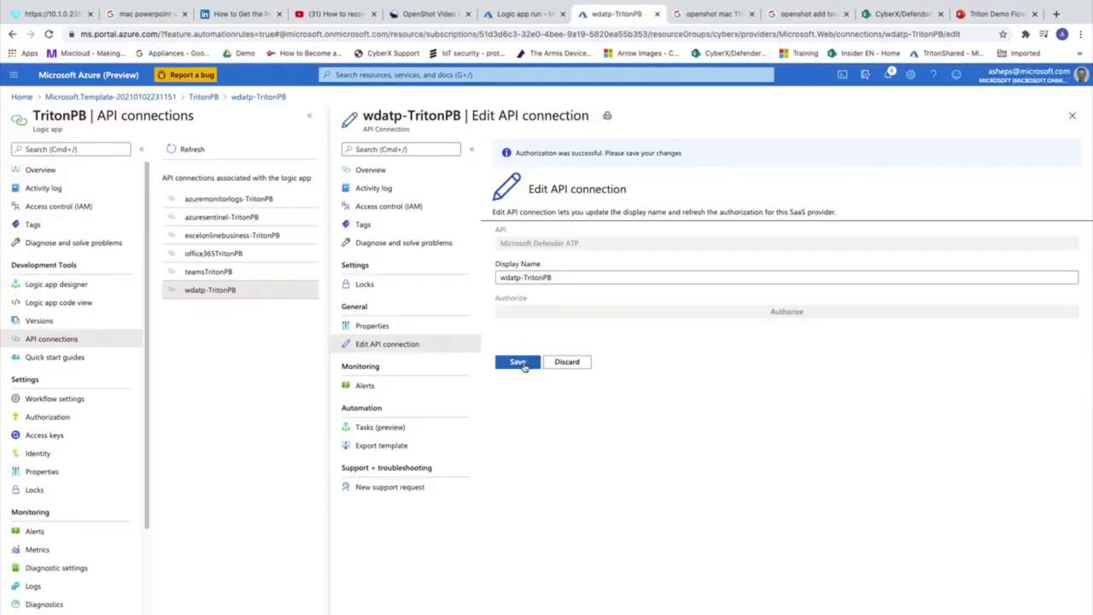
pyautogui.click(520, 362)
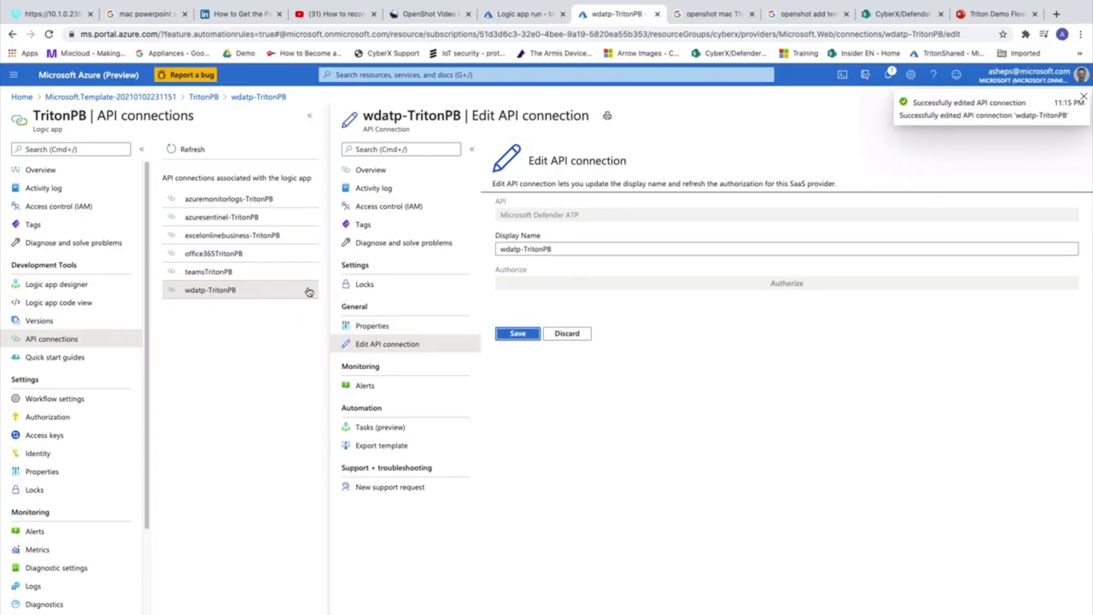
pyautogui.click(84, 284)
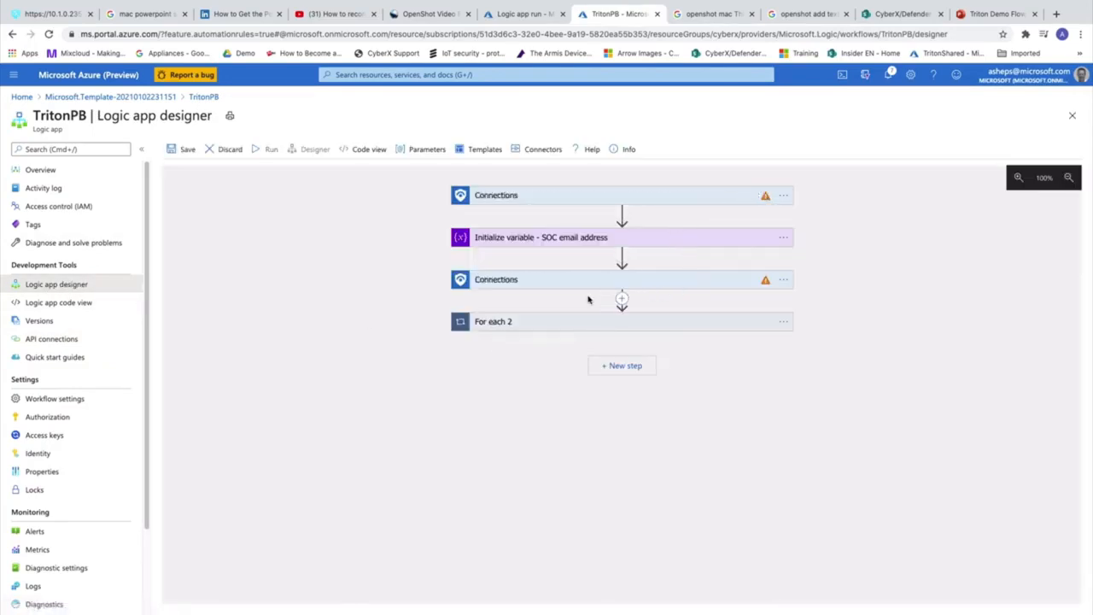
# Assign an existing Azure Sentinel connection to the invalid Entities - Get IPs step and the trigger
pyautogui.click(695, 283)
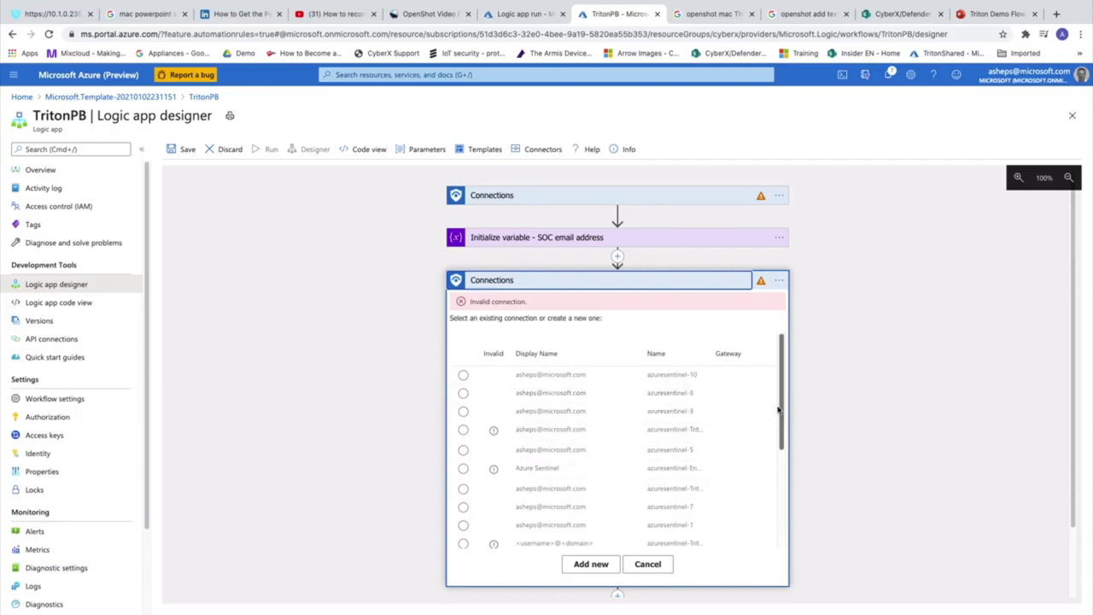
pyautogui.moveTo(778, 411); pyautogui.dragTo(784, 458)
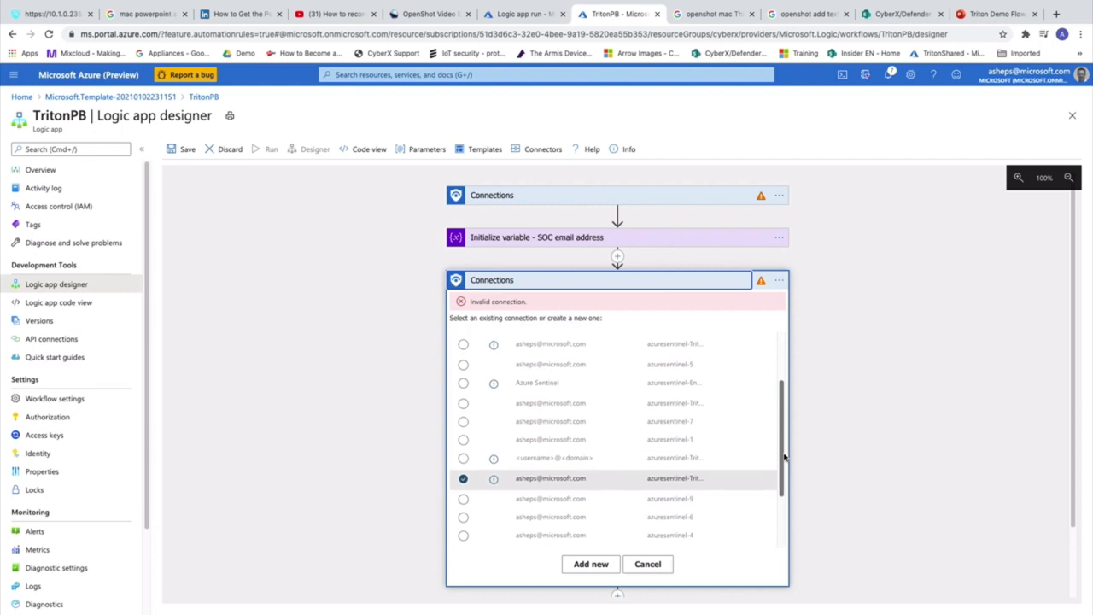
pyautogui.click(675, 450)
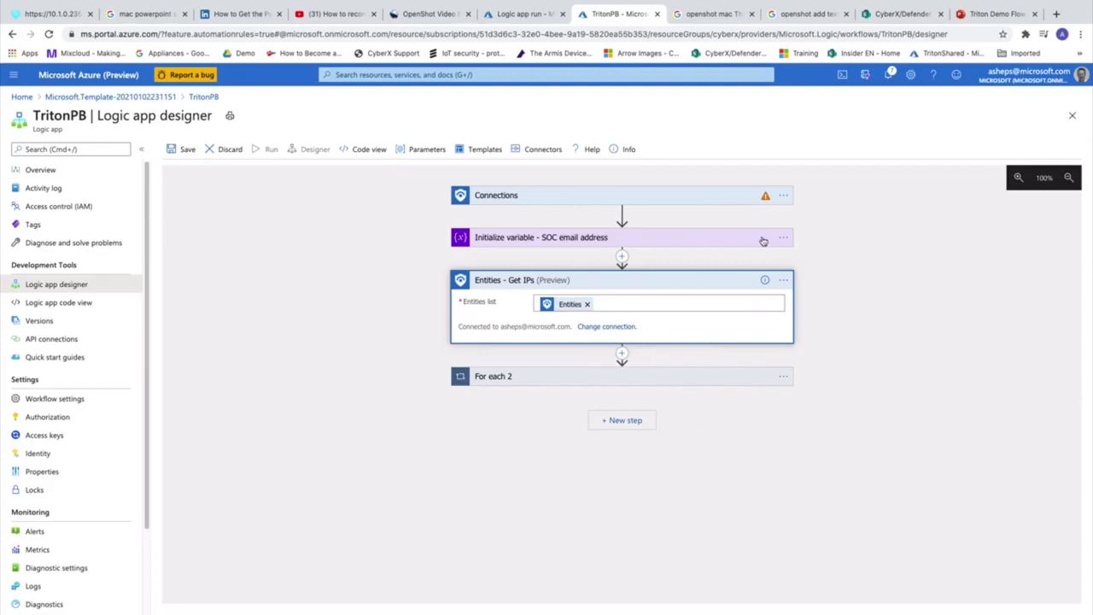
pyautogui.click(706, 202)
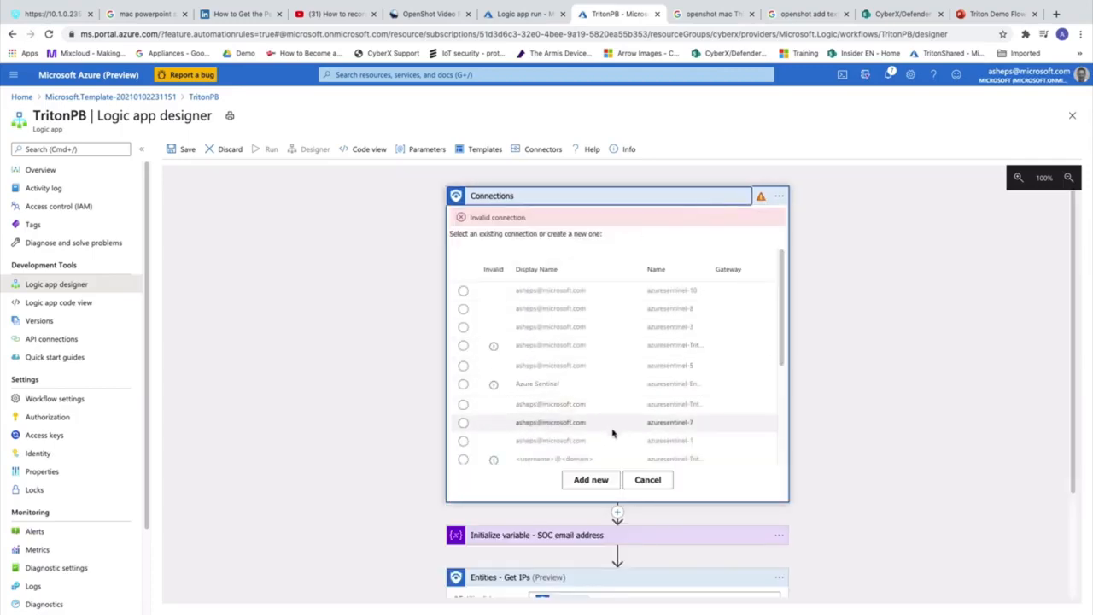
pyautogui.moveTo(782, 341); pyautogui.dragTo(781, 408)
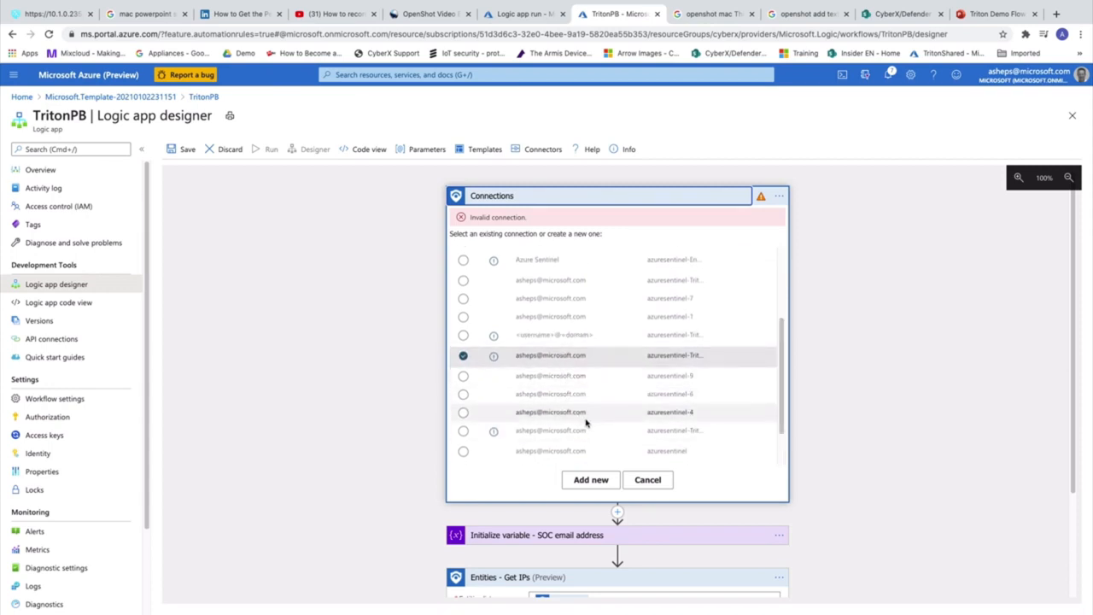
pyautogui.click(675, 322)
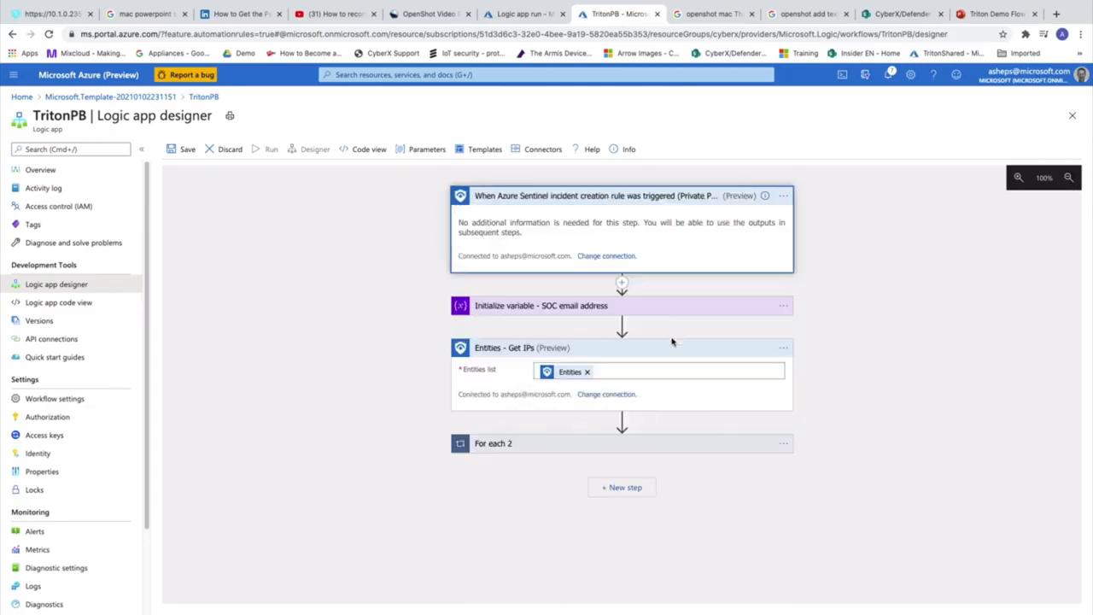
pyautogui.click(664, 199)
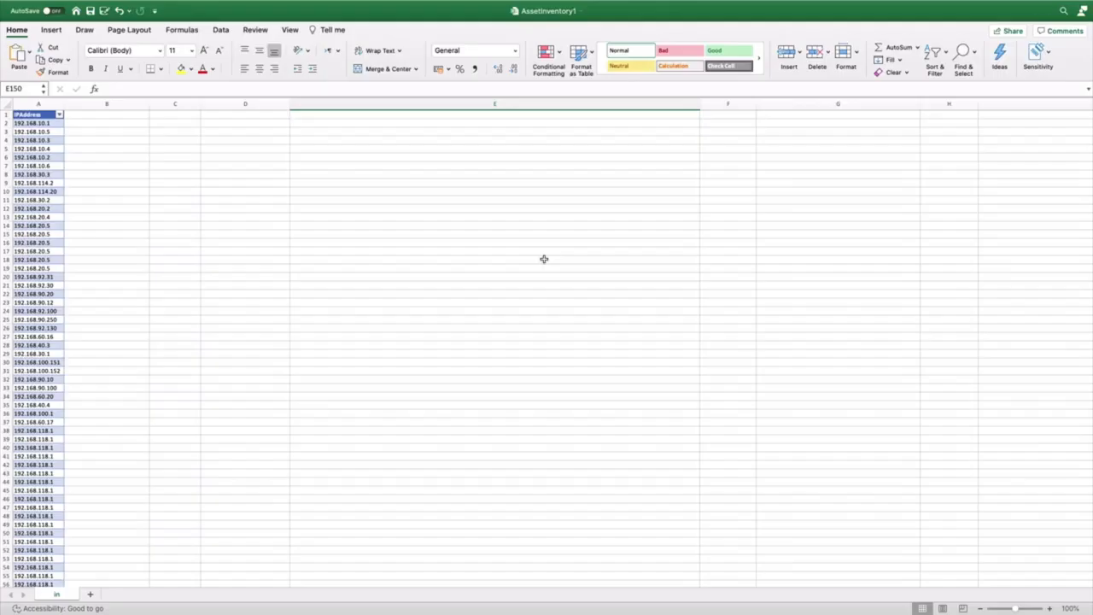
# Select the IPAddress entries in AssetInventory1 and confirm on the Table tab the table is named Table1
pyautogui.moveTo(547, 613)
pyautogui.click(34, 113)
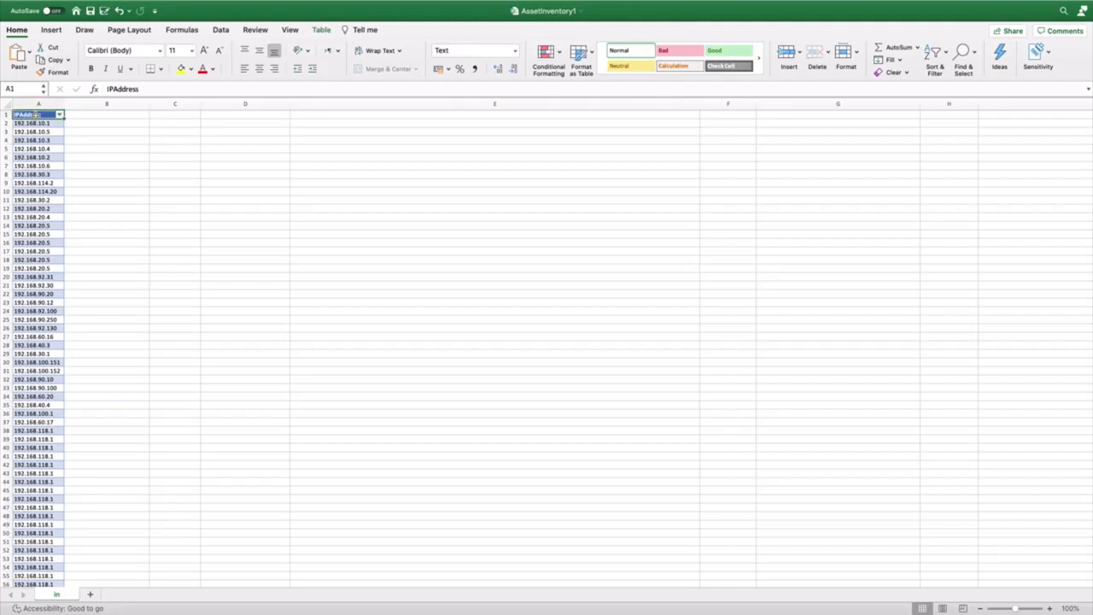
pyautogui.click(168, 168)
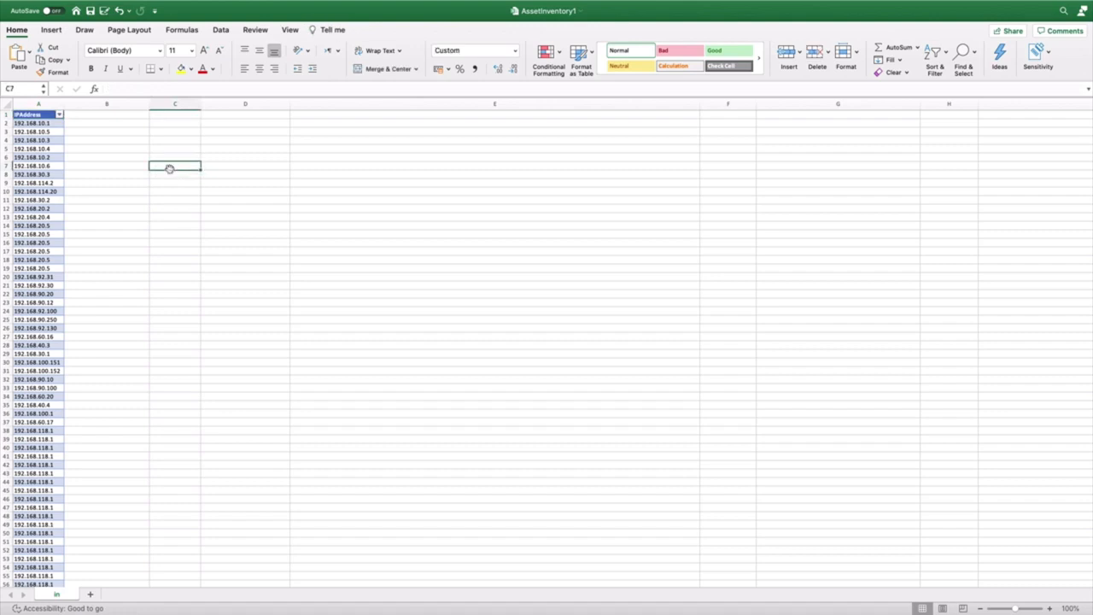
pyautogui.moveTo(34, 113); pyautogui.dragTo(34, 574)
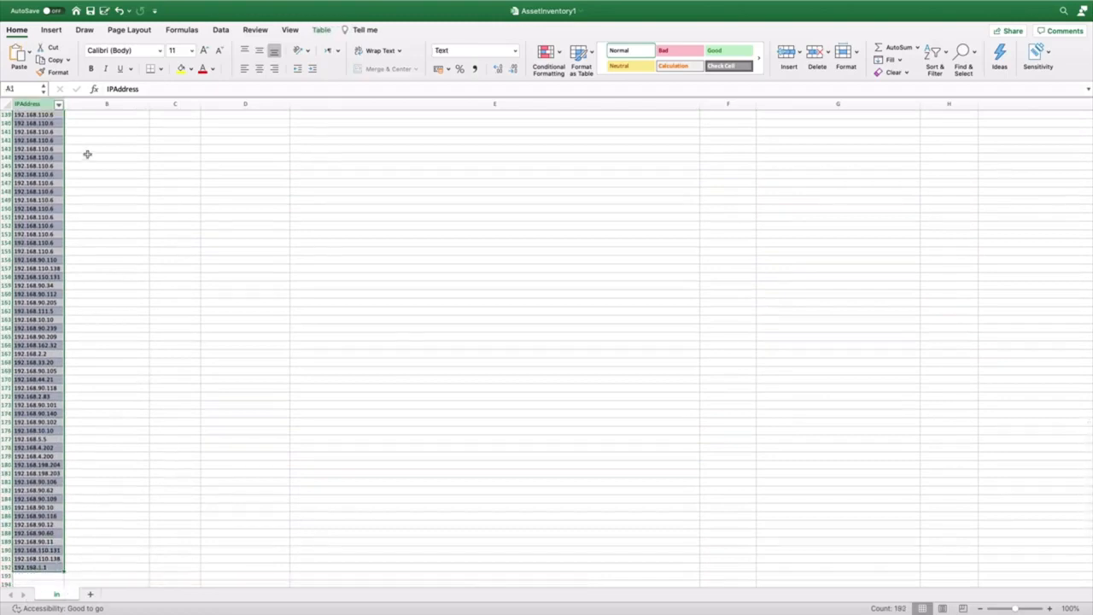
pyautogui.click(50, 31)
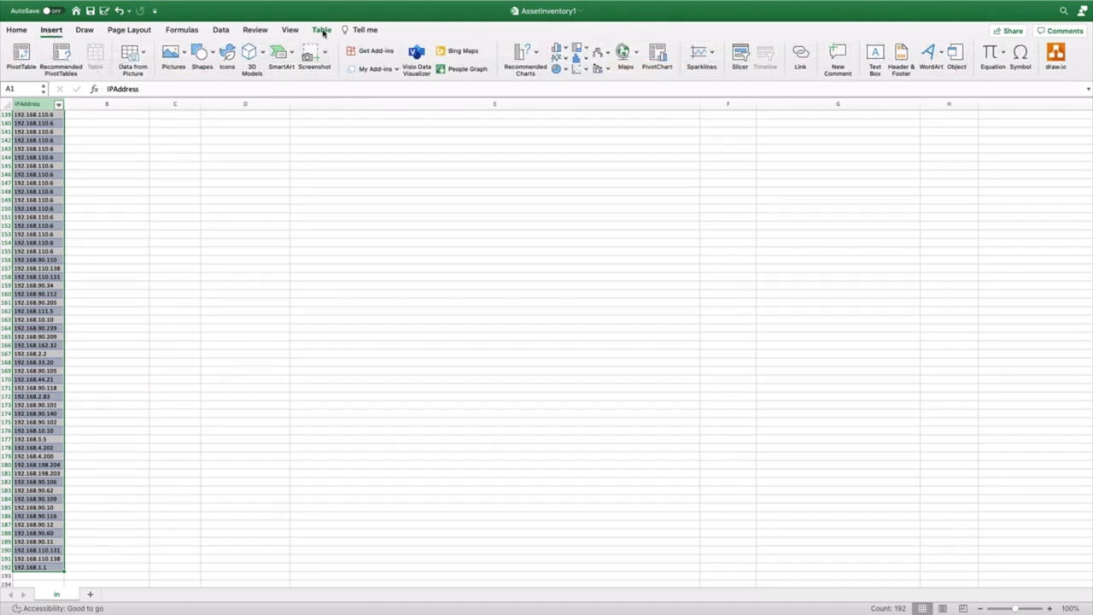
pyautogui.click(323, 31)
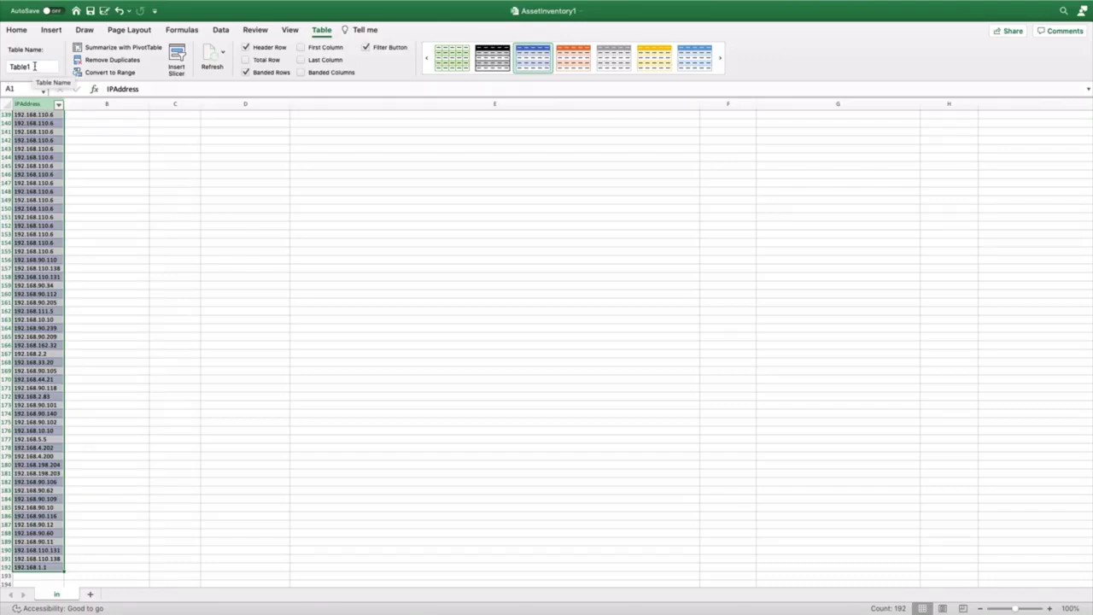
pyautogui.click(26, 103)
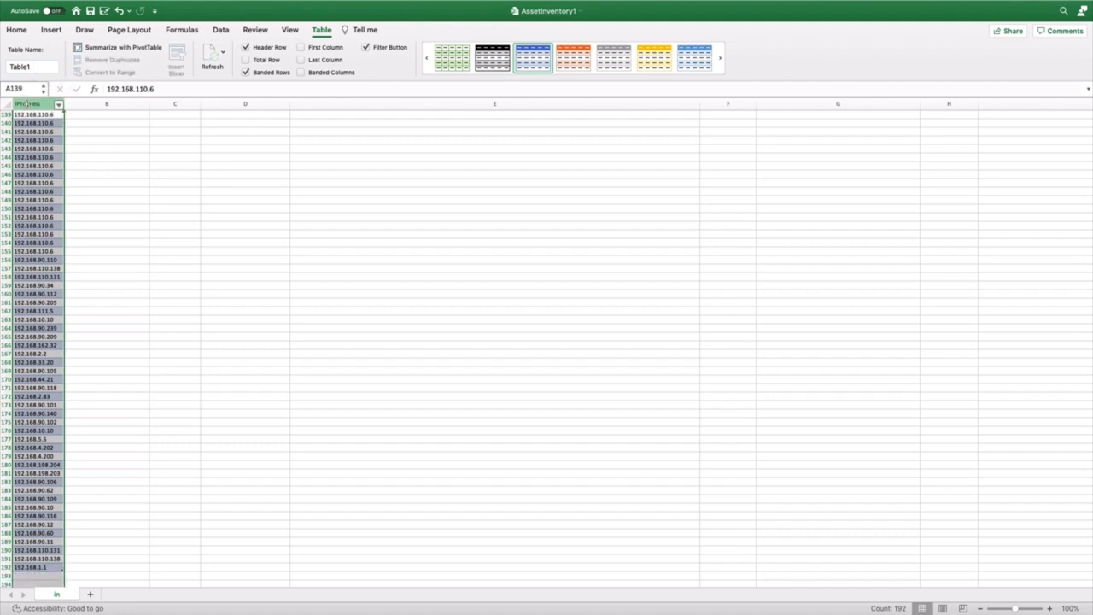
pyautogui.click(32, 66)
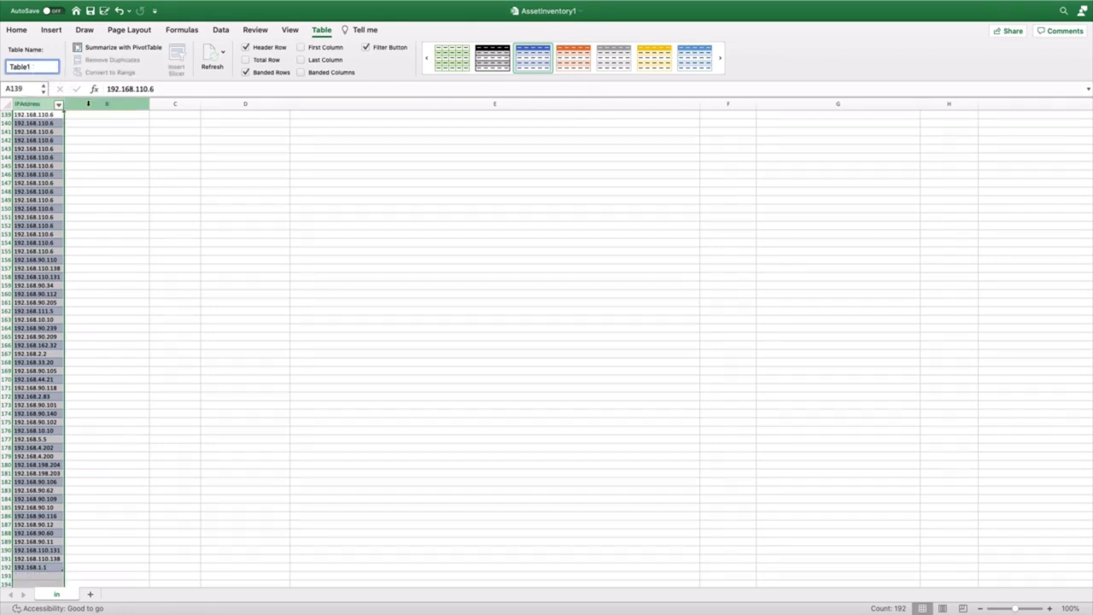
pyautogui.moveTo(797, 5)
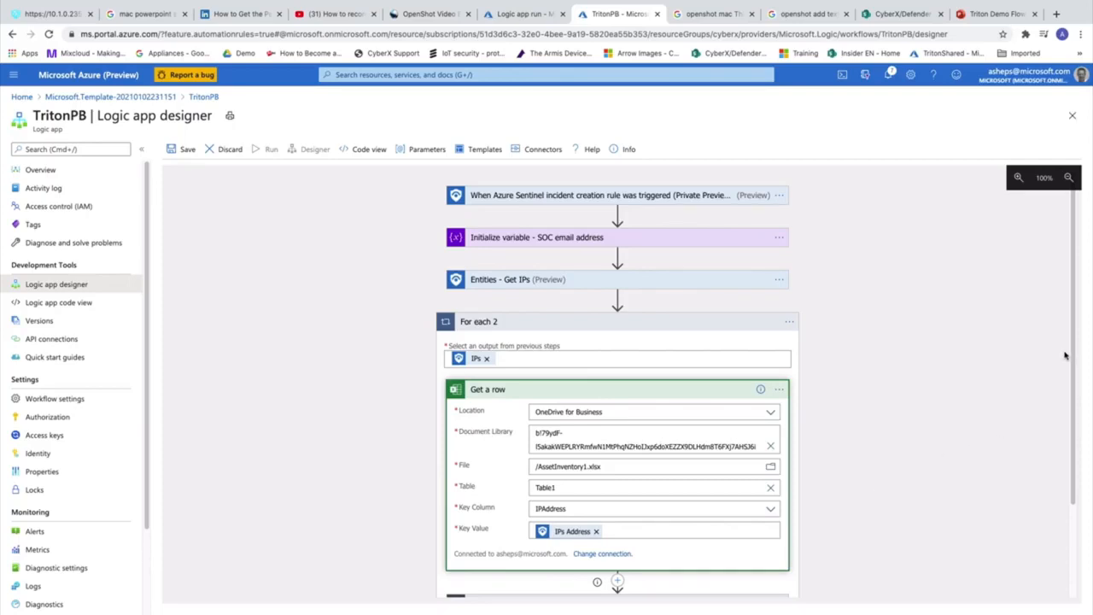
# Point Get a row at OneDrive for Business, library OneDrive, file AssetInventory1.xlsx, table Table1
pyautogui.moveTo(1071, 353); pyautogui.dragTo(1068, 400)
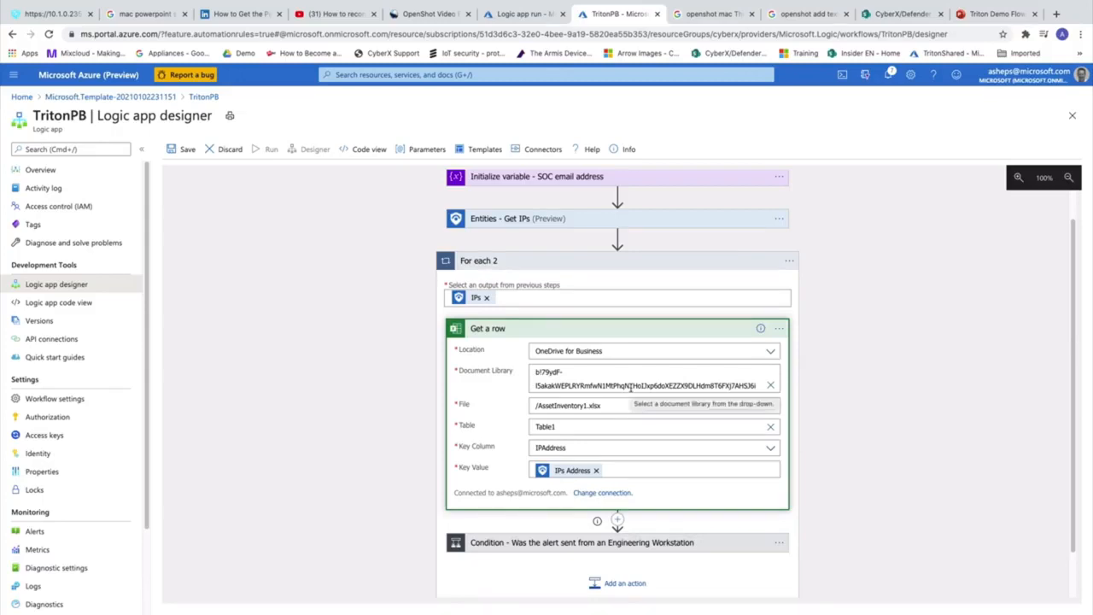
pyautogui.click(581, 353)
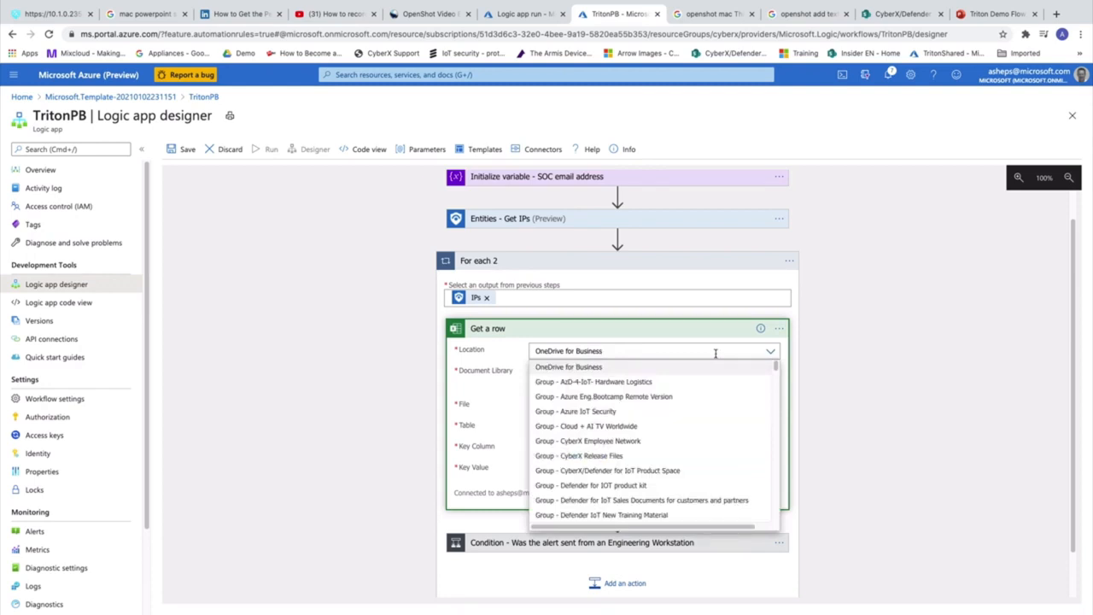
pyautogui.press('BackSpace')
pyautogui.press('BackSpace')
pyautogui.press('BackSpace')
pyautogui.press('BackSpace')
pyautogui.press('BackSpace')
pyautogui.press('BackSpace')
pyautogui.press('BackSpace')
pyautogui.press('BackSpace')
pyautogui.press('BackSpace')
pyautogui.press('BackSpace')
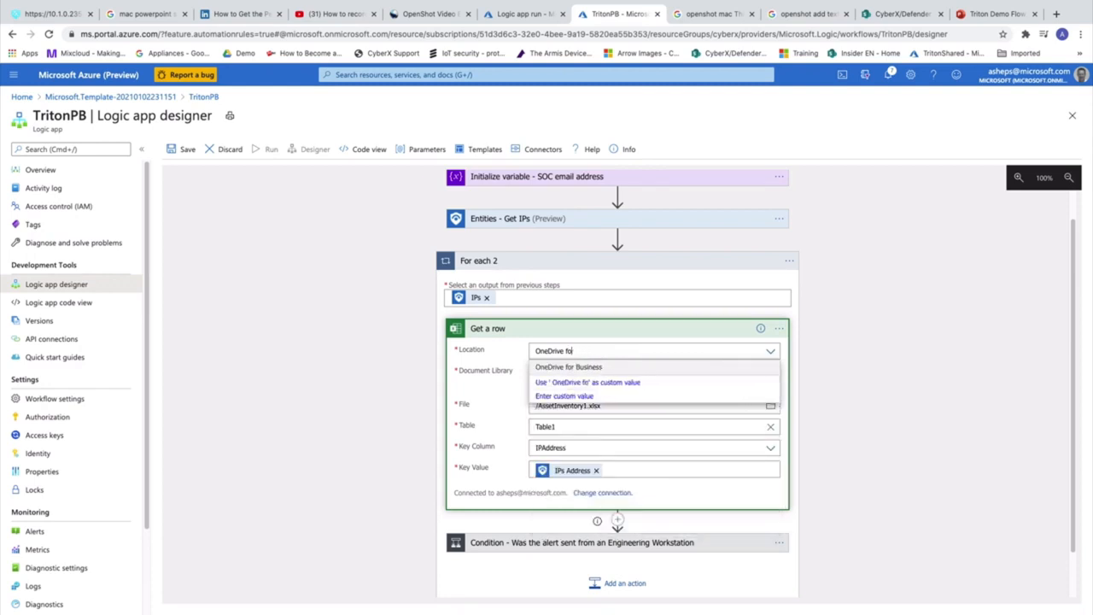
pyautogui.press('BackSpace')
pyautogui.press('BackSpace')
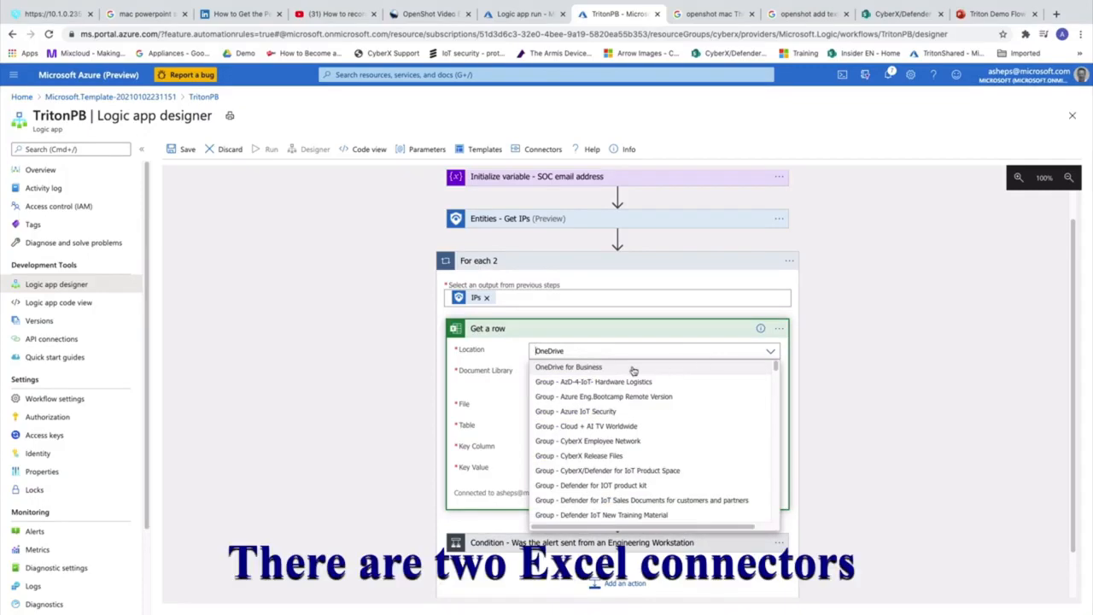
pyautogui.click(616, 368)
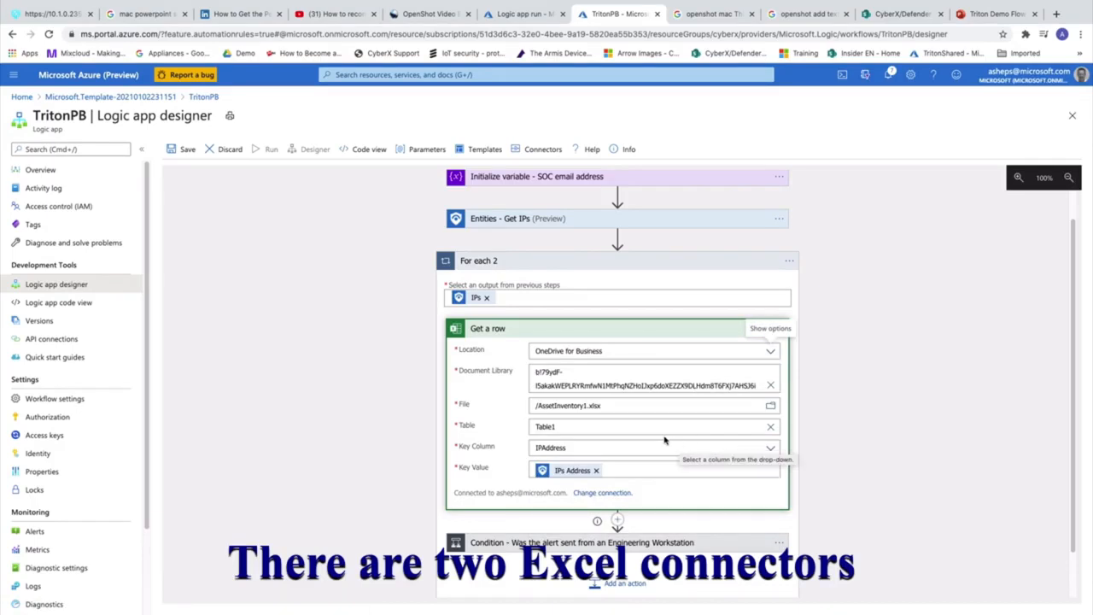
pyautogui.click(769, 387)
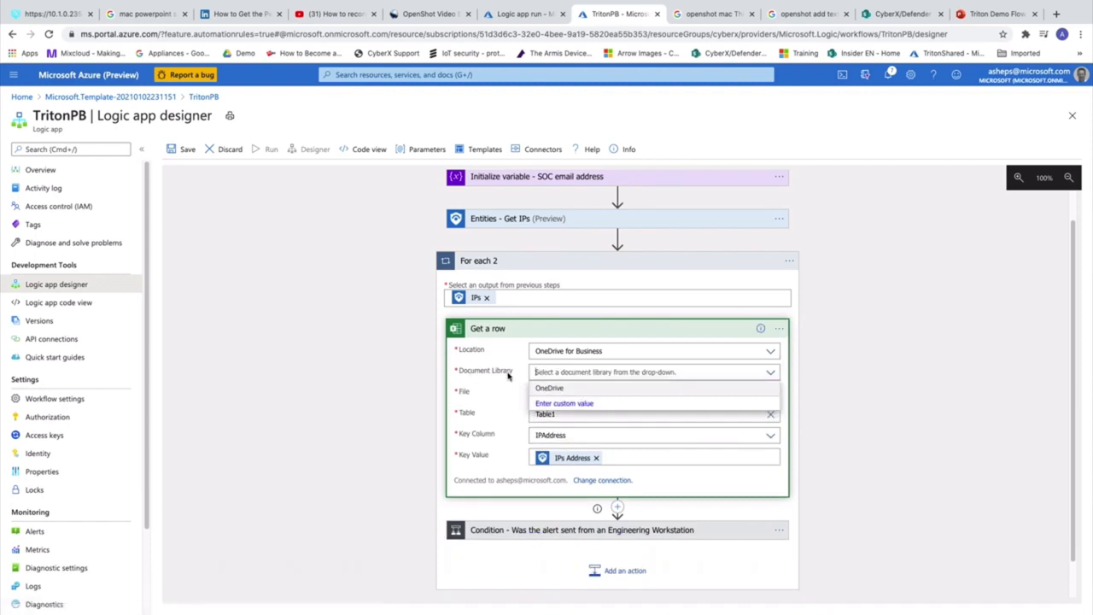
pyautogui.click(551, 391)
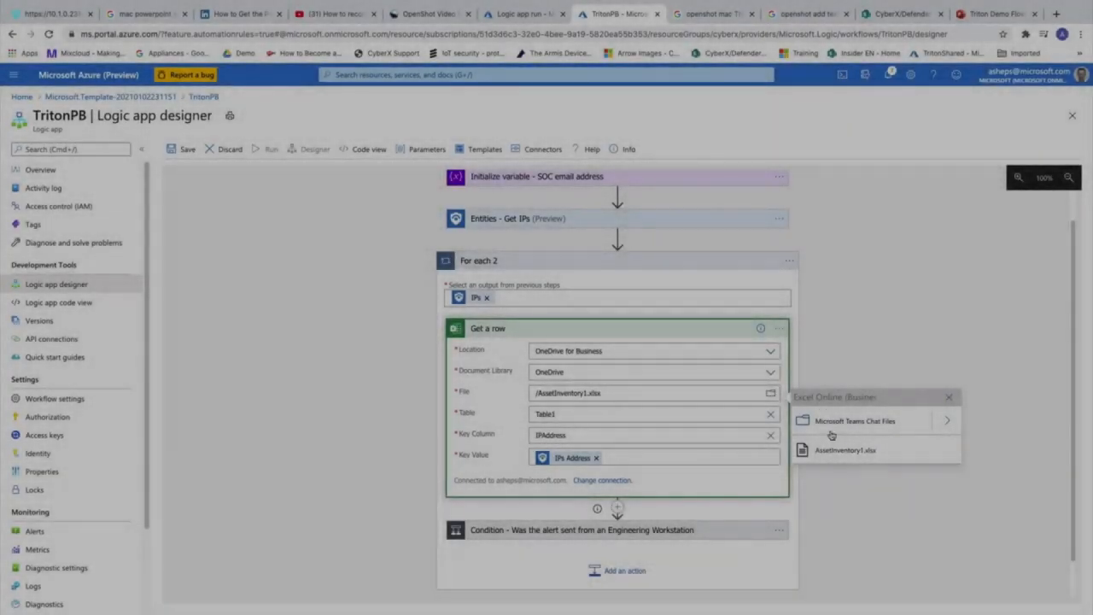
pyautogui.click(844, 453)
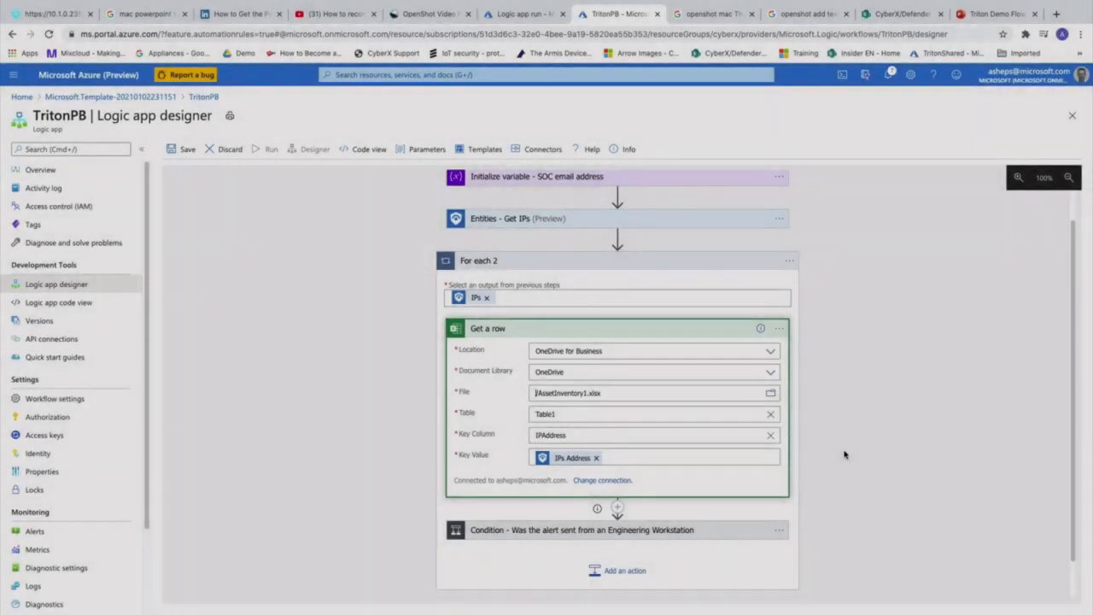
pyautogui.click(850, 344)
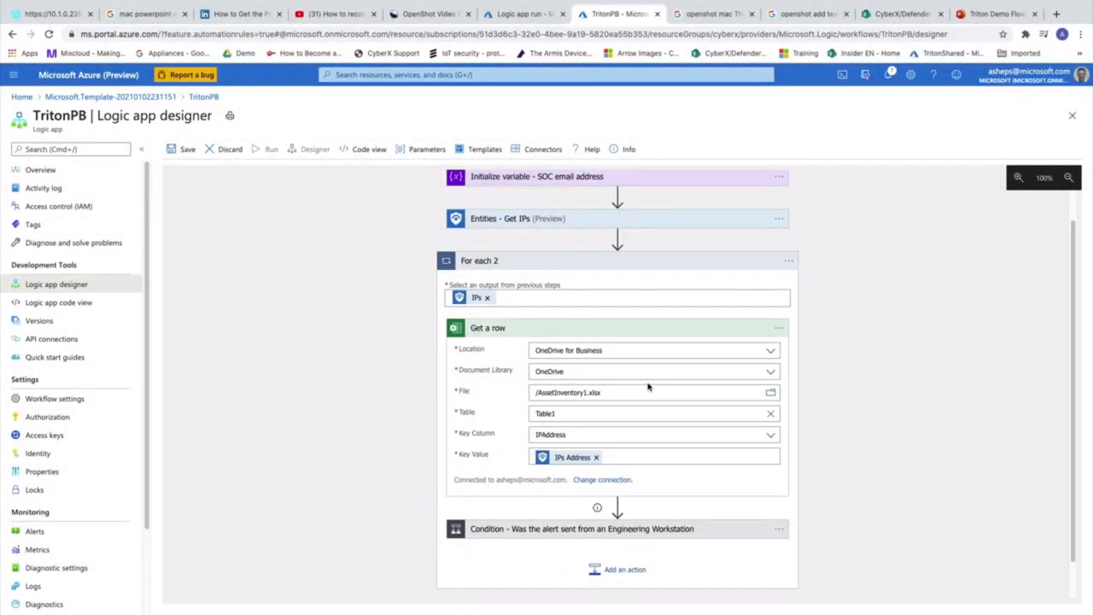
pyautogui.click(573, 412)
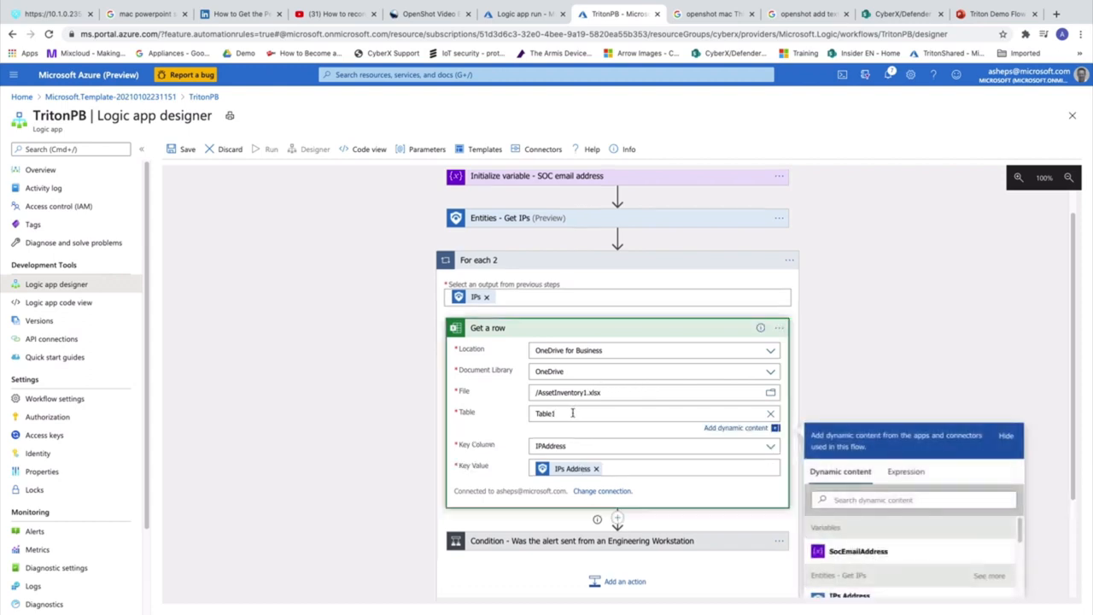
pyautogui.click(850, 352)
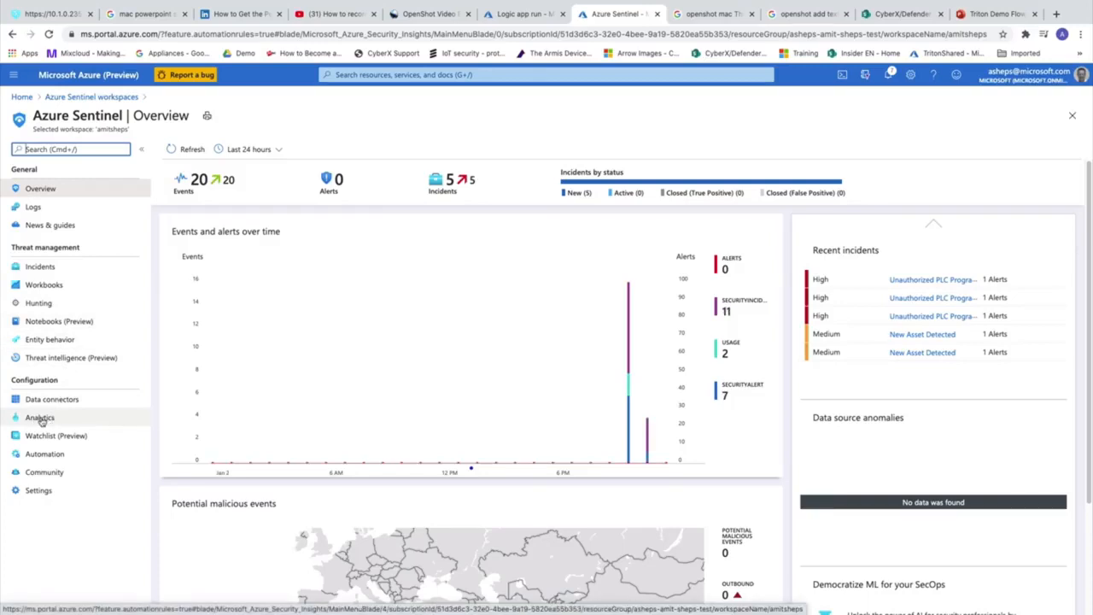
# Create a new Microsoft incident creation rule named 'PLC Programing'
pyautogui.click(40, 419)
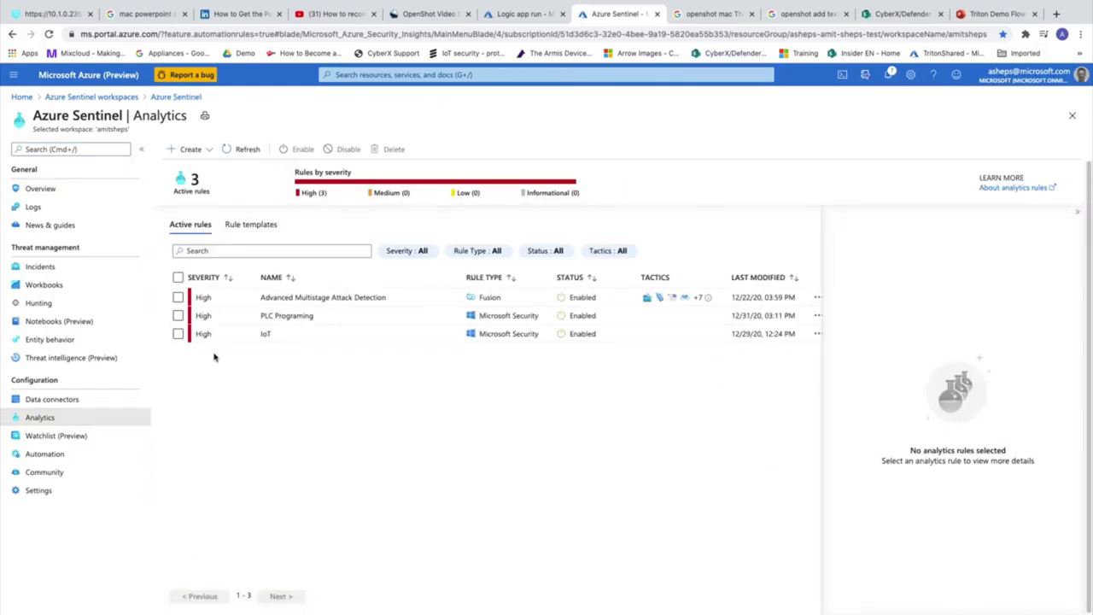
pyautogui.click(186, 153)
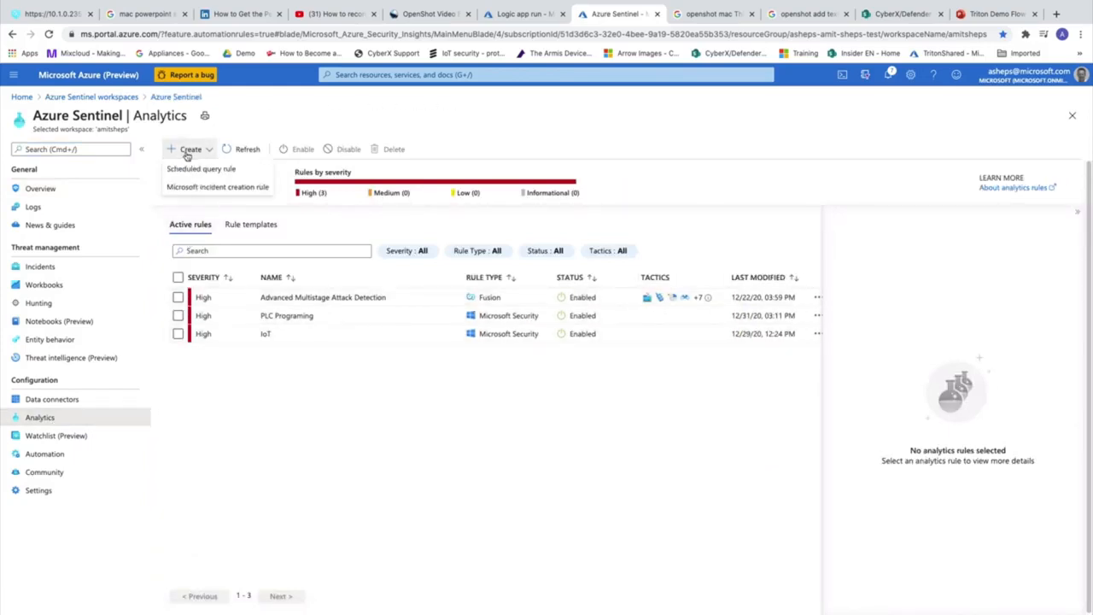
pyautogui.click(241, 188)
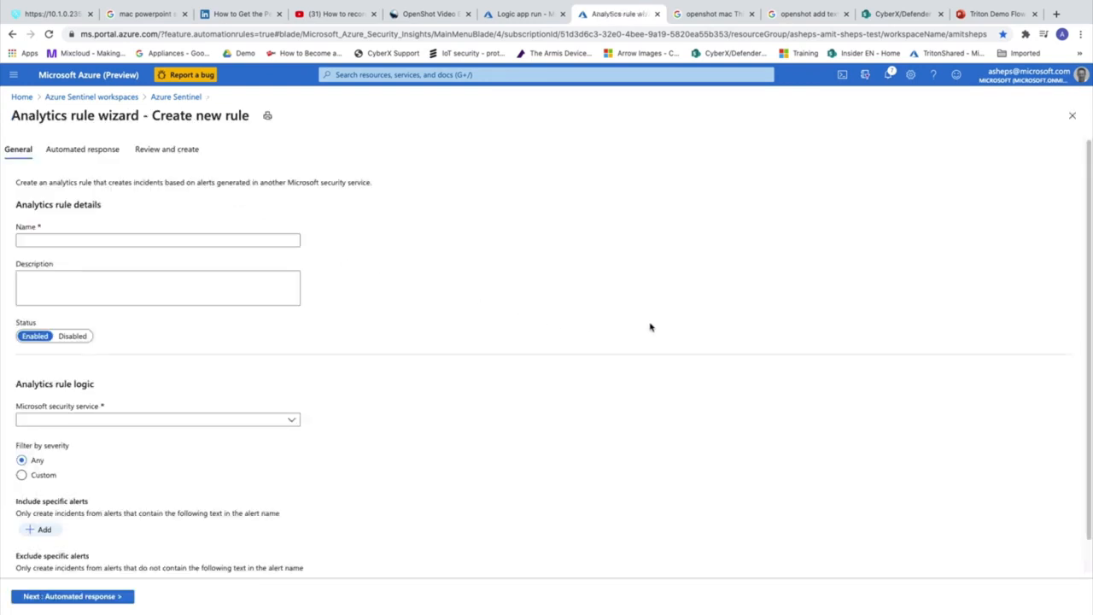
pyautogui.click(95, 240)
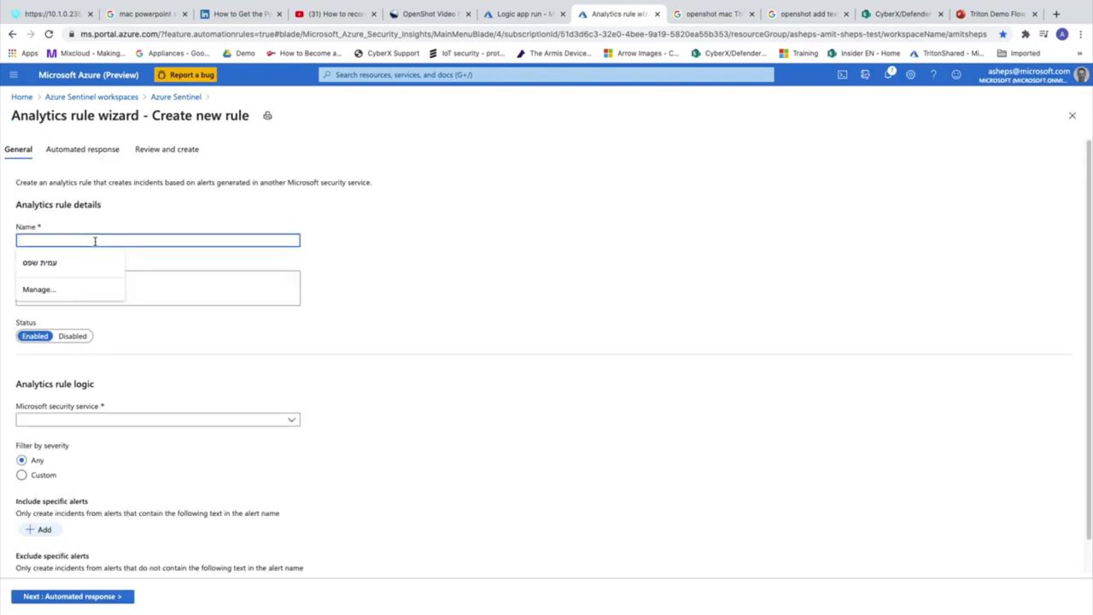
pyautogui.write('PLC')
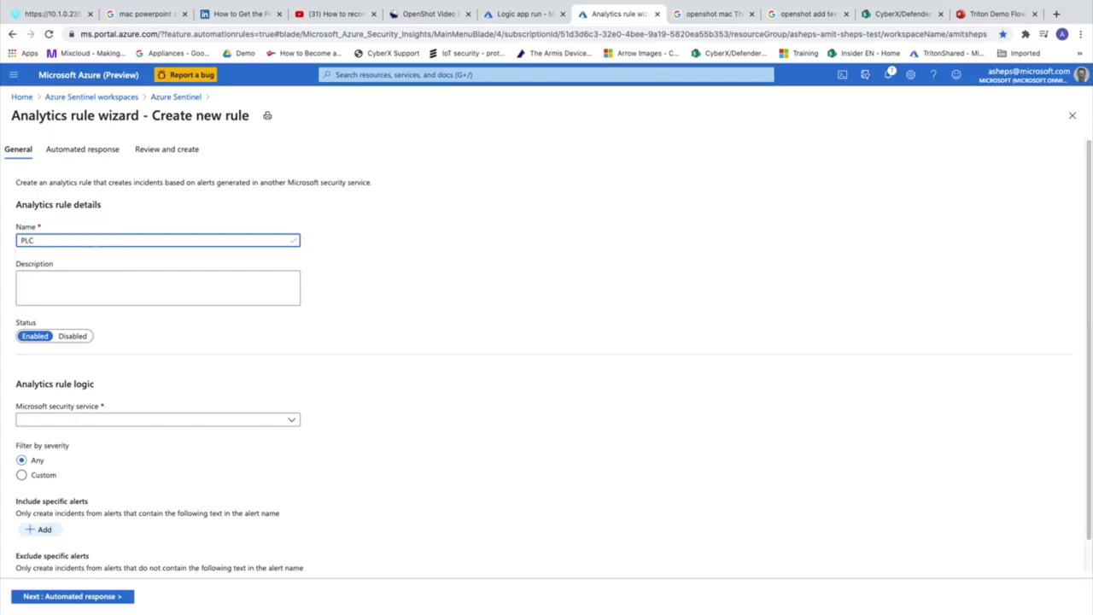
pyautogui.write(' Programing')
# Use Azure Security Center for IoT as the source and include only alerts containing 'PLC'
pyautogui.click(292, 419)
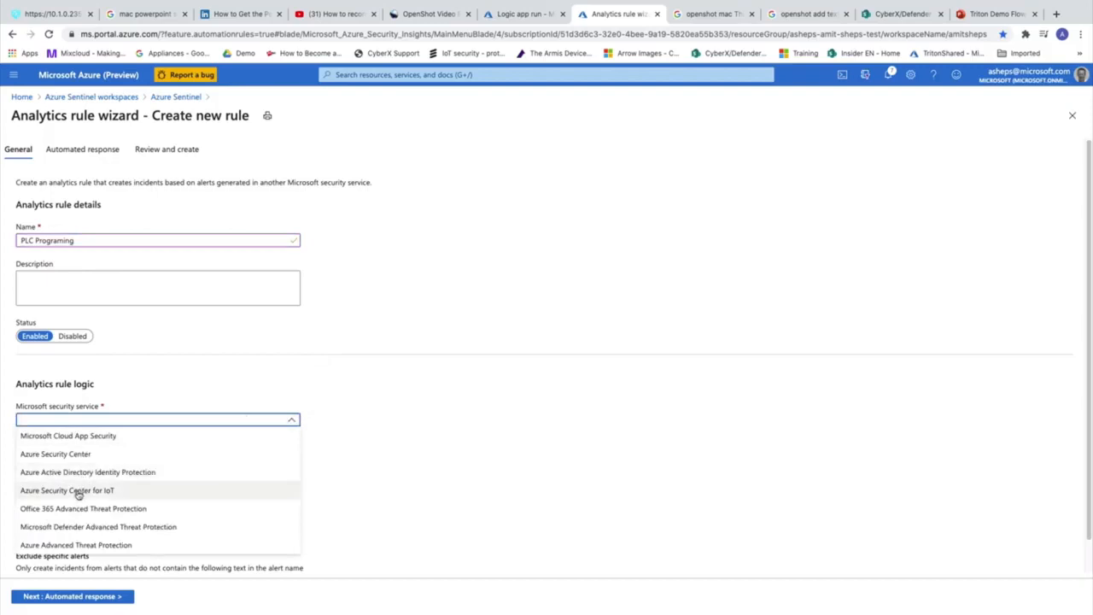
pyautogui.click(122, 496)
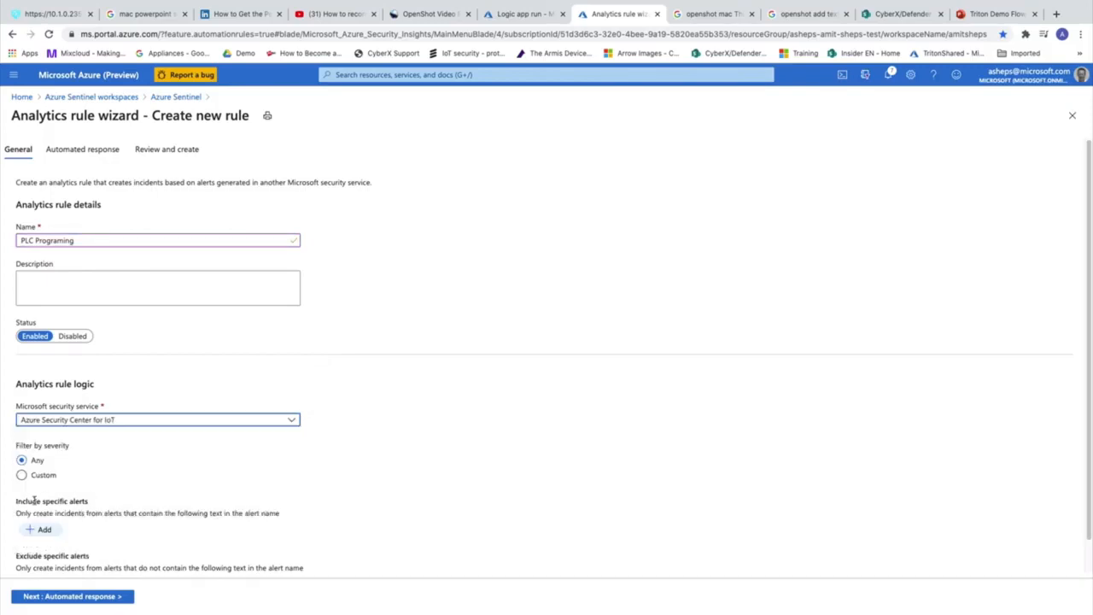
pyautogui.click(40, 529)
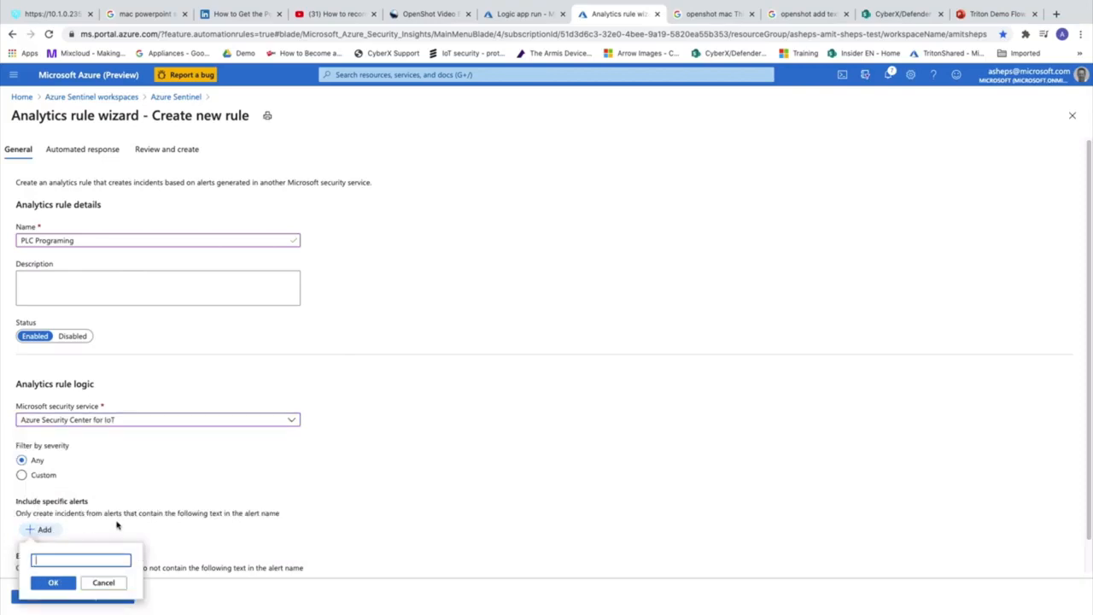
pyautogui.write('PLC')
pyautogui.click(52, 584)
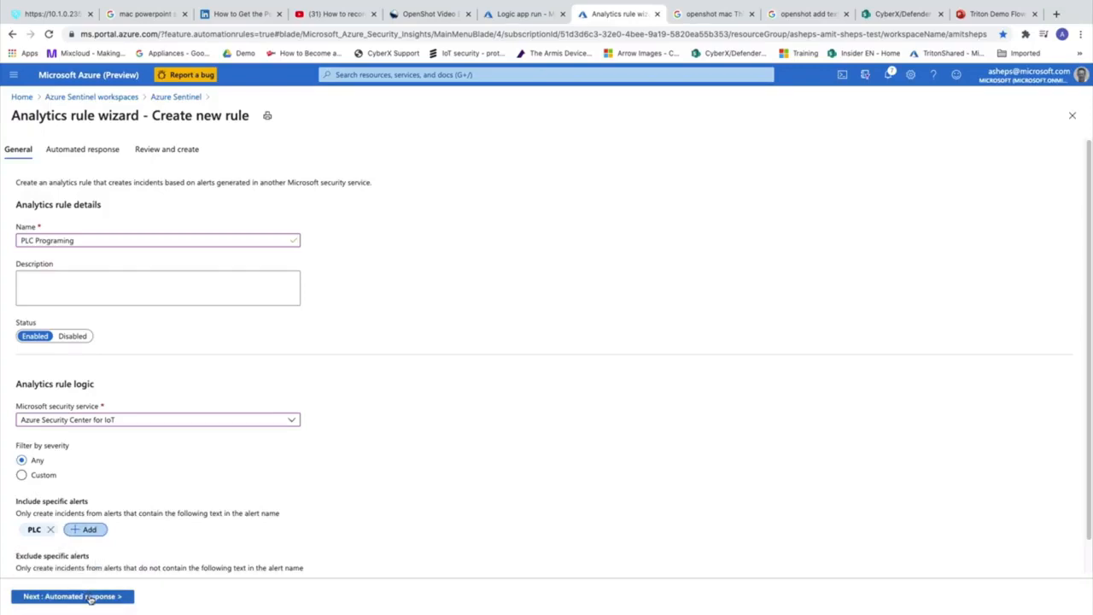
pyautogui.click(89, 597)
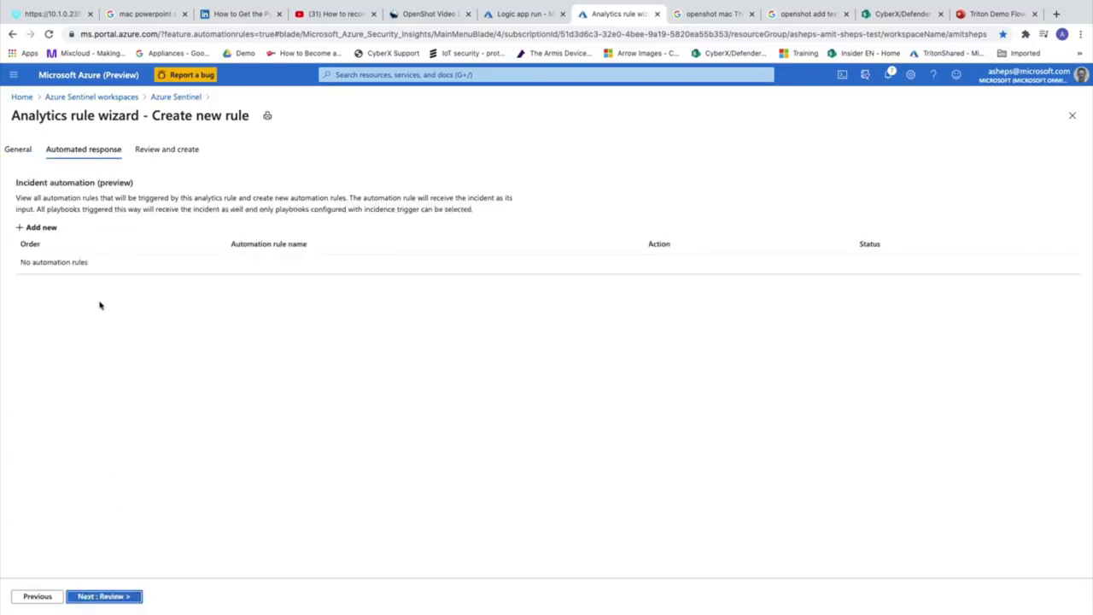
# Add a new automation rule named Triton with the action Run playbook
pyautogui.click(34, 228)
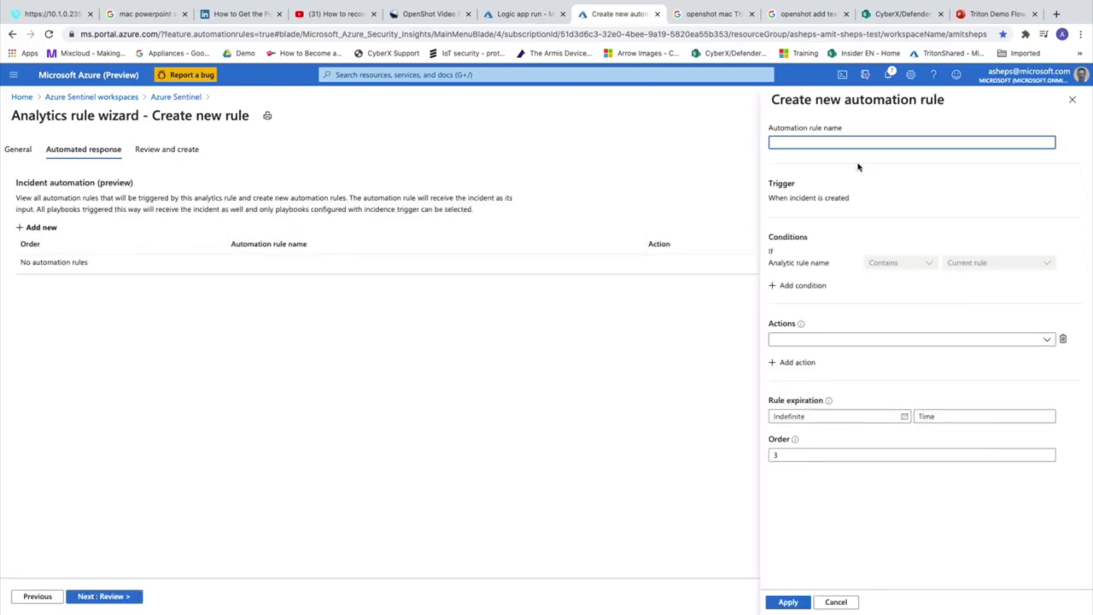
pyautogui.write('Triting')
pyautogui.press('BackSpace')
pyautogui.press('BackSpace')
pyautogui.write('on')
pyautogui.click(867, 342)
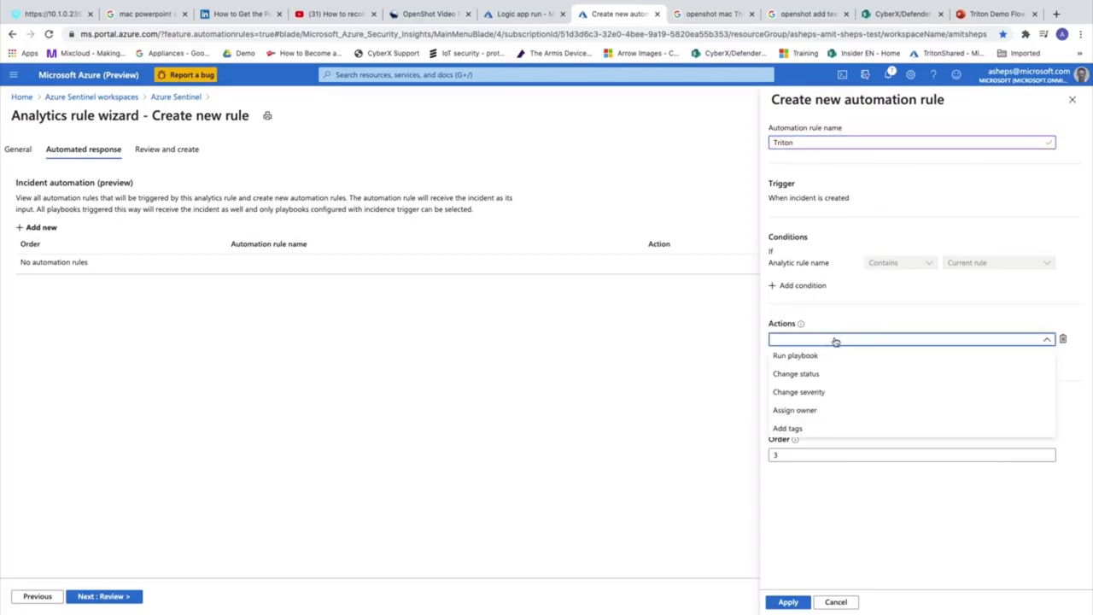
pyautogui.click(799, 355)
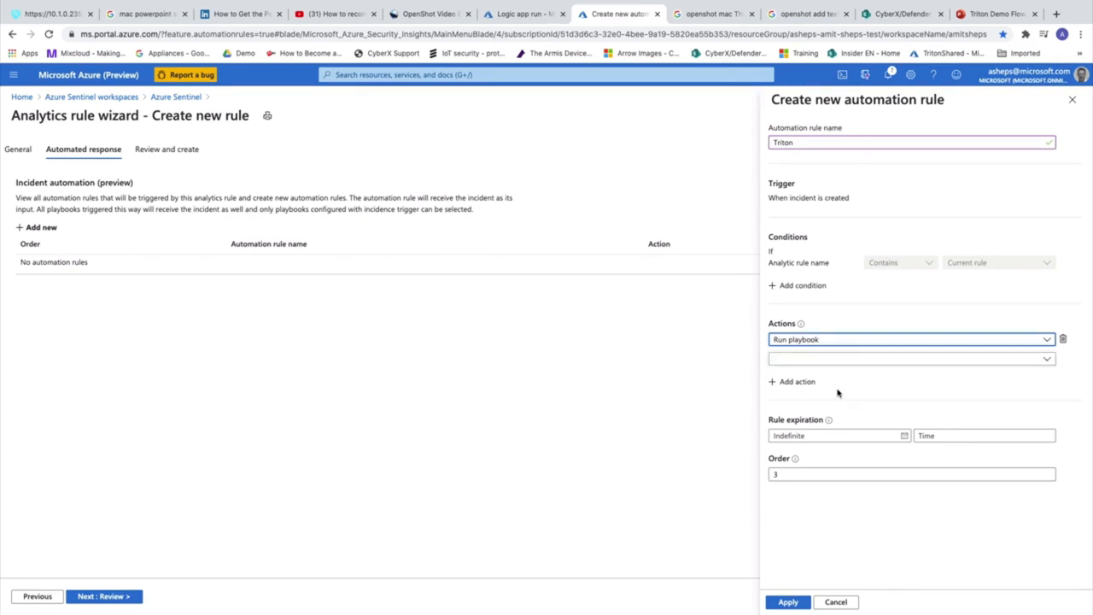
# Choose the TritonPB playbook for the Triton rule and apply it
pyautogui.click(884, 361)
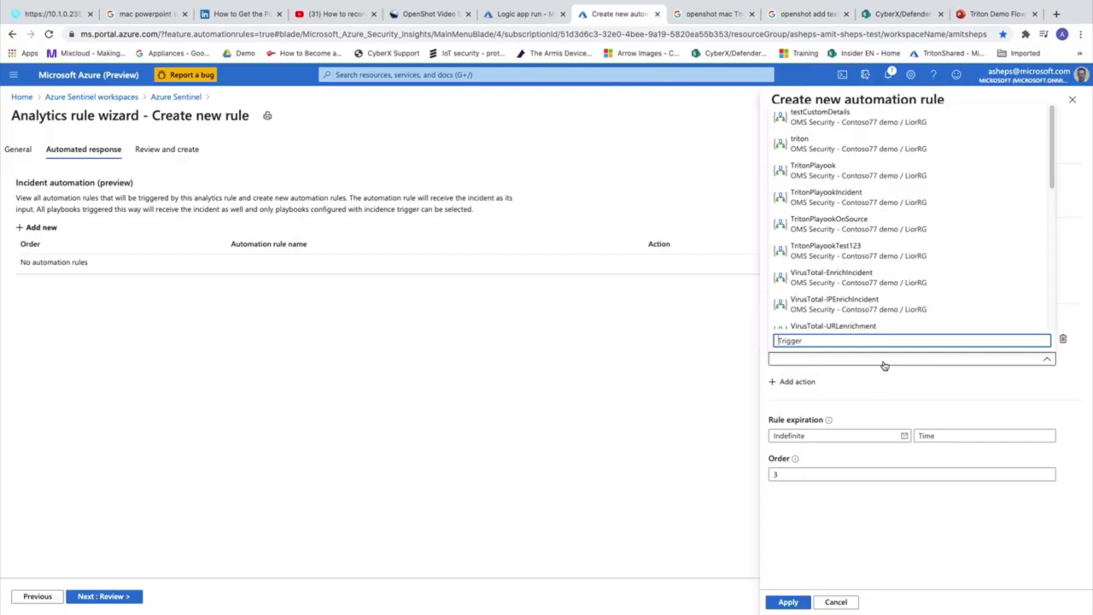
pyautogui.scroll(-3, 867, 241)
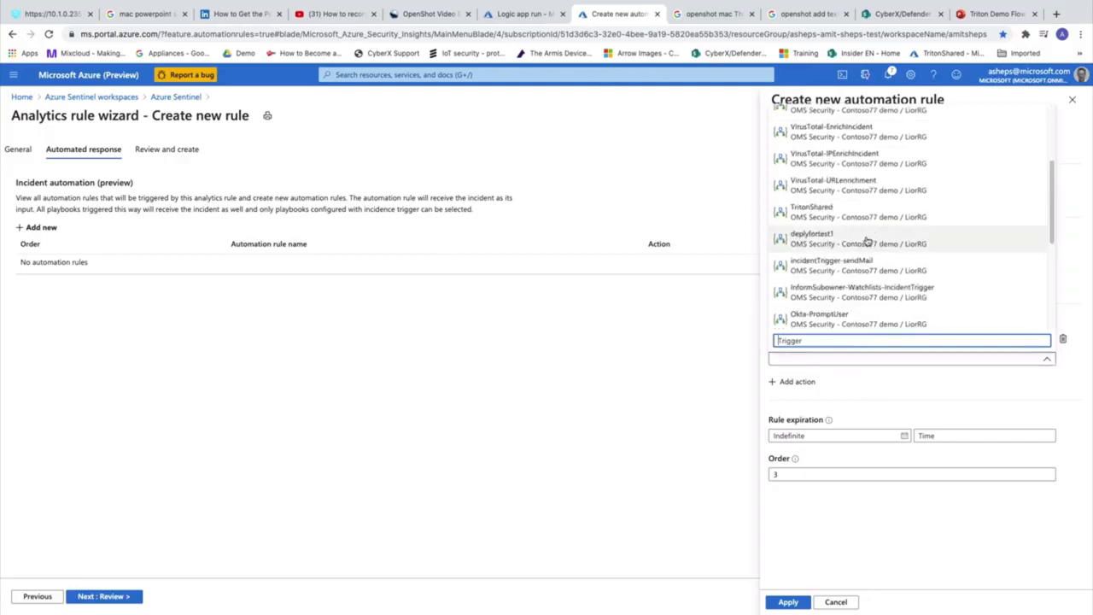
pyautogui.scroll(-3, 867, 241)
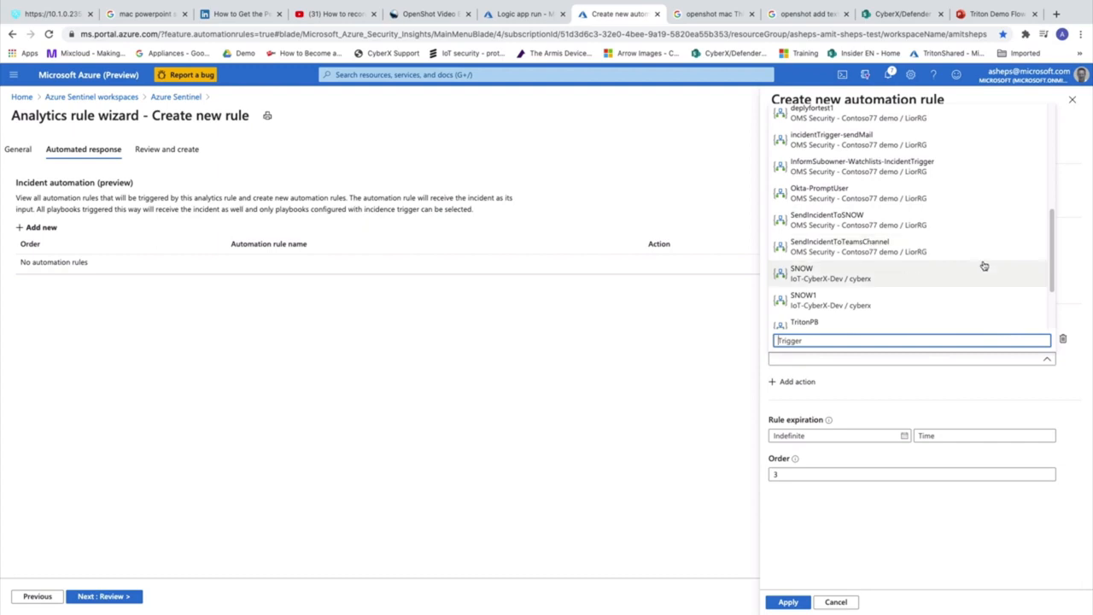
pyautogui.moveTo(1053, 261); pyautogui.dragTo(1053, 144)
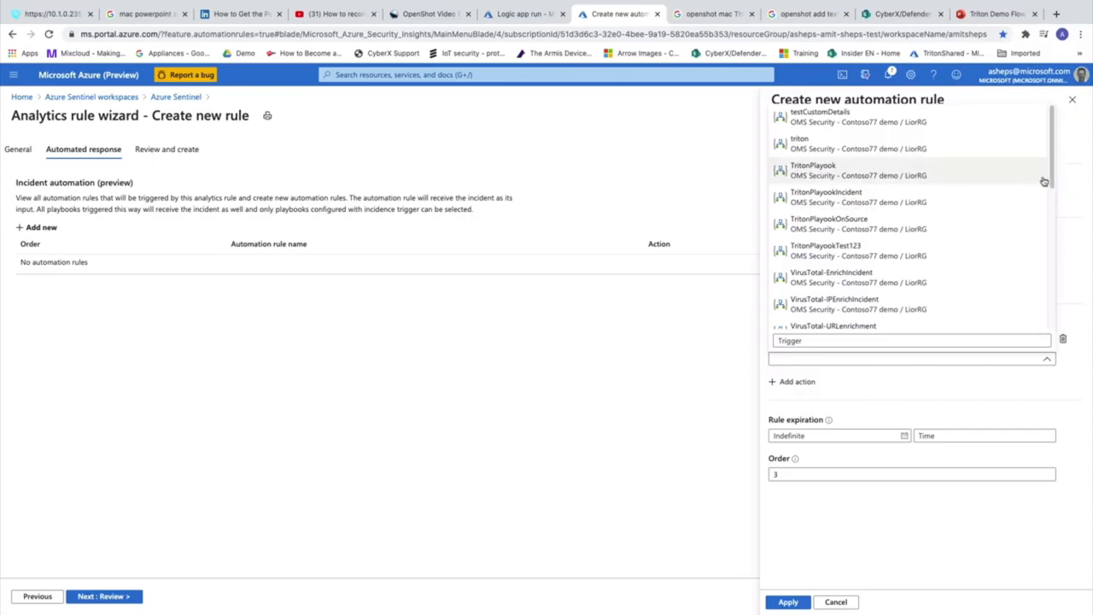
pyautogui.scroll(-8, 1044, 180)
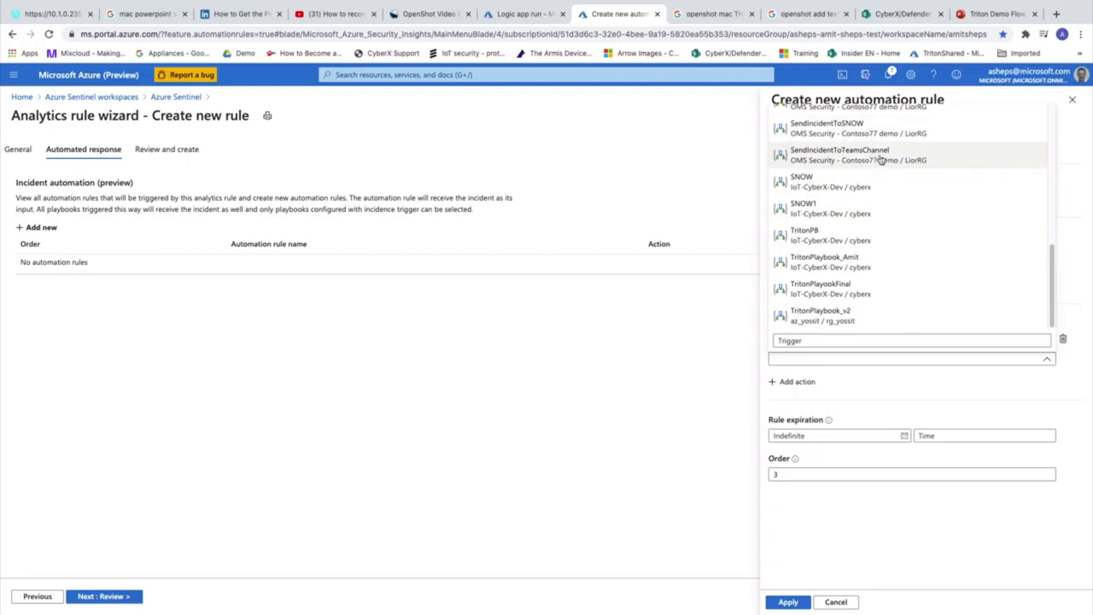
pyautogui.moveTo(1051, 282); pyautogui.dragTo(1049, 123)
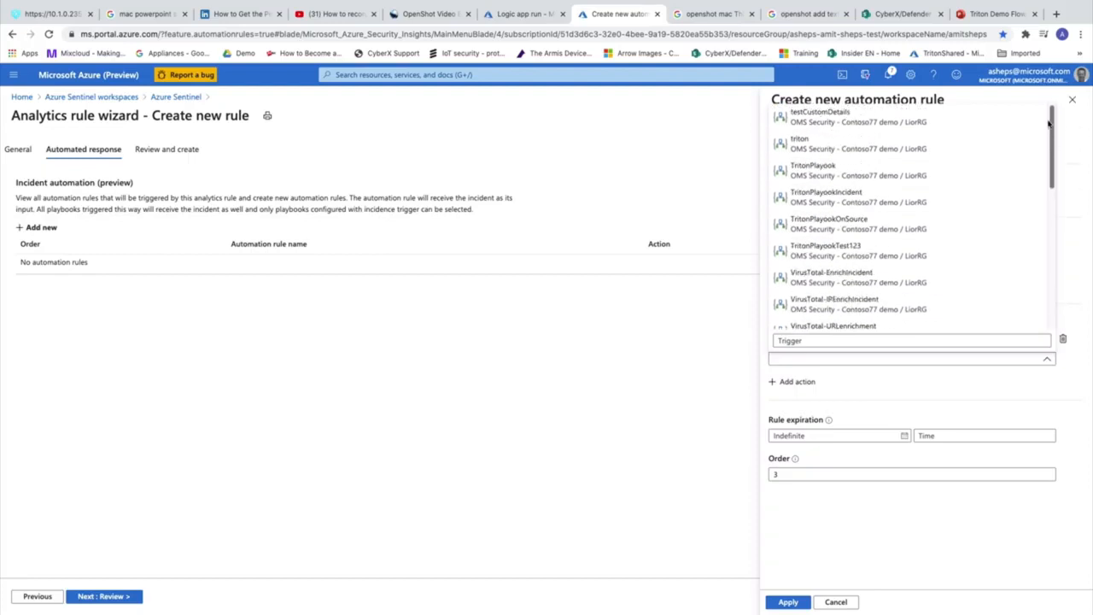
pyautogui.moveTo(1050, 138); pyautogui.dragTo(1044, 218)
pyautogui.scroll(-3, 1039, 245)
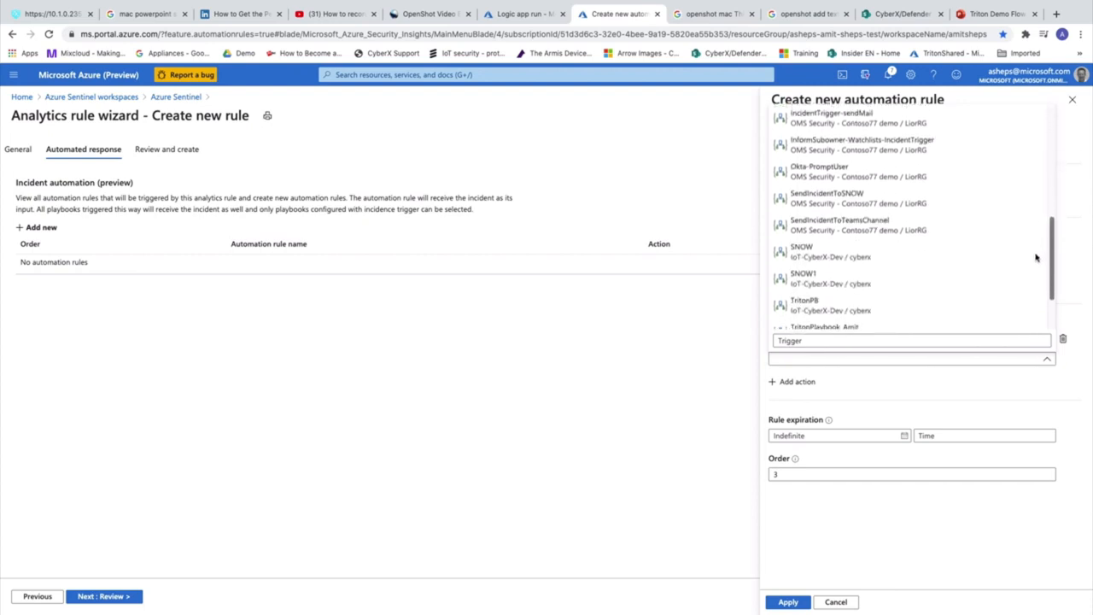
pyautogui.click(892, 263)
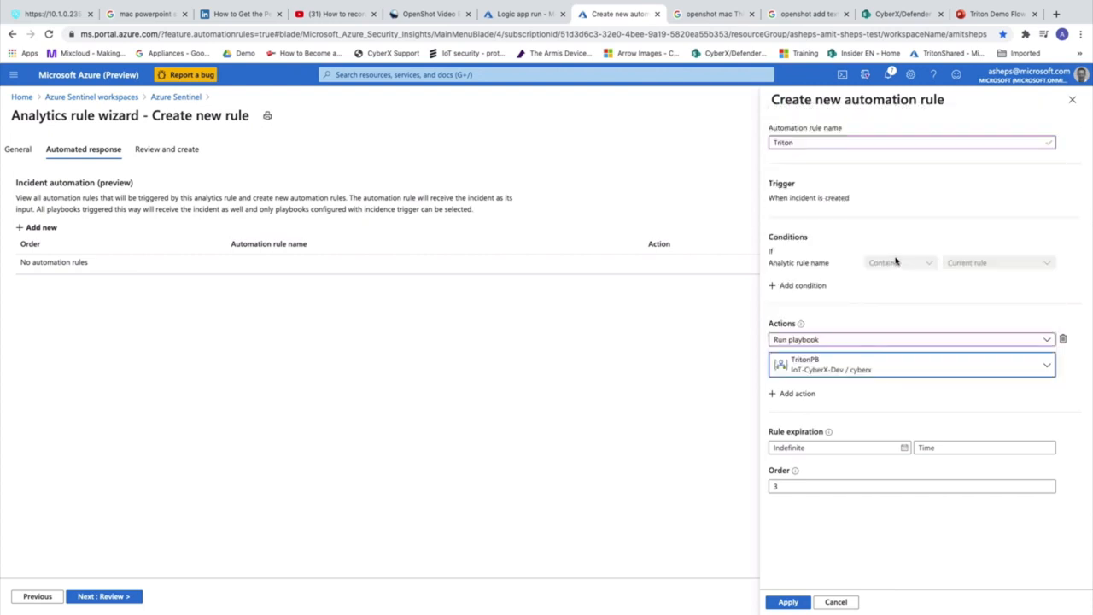
pyautogui.click(807, 603)
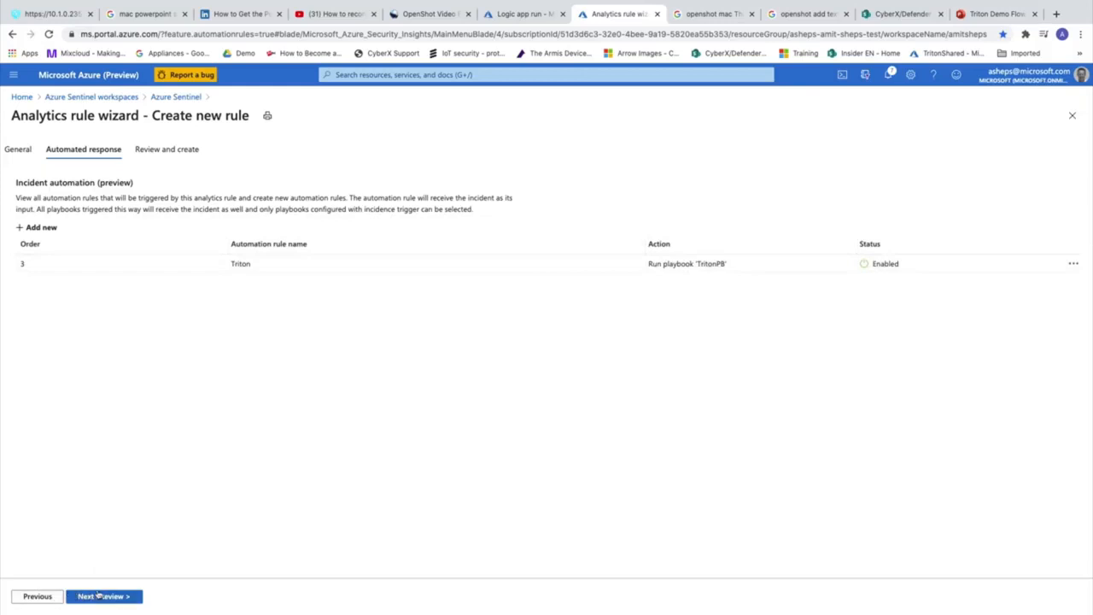
# Review the PLC Programing rule, confirm validation passed, and create it
pyautogui.click(104, 596)
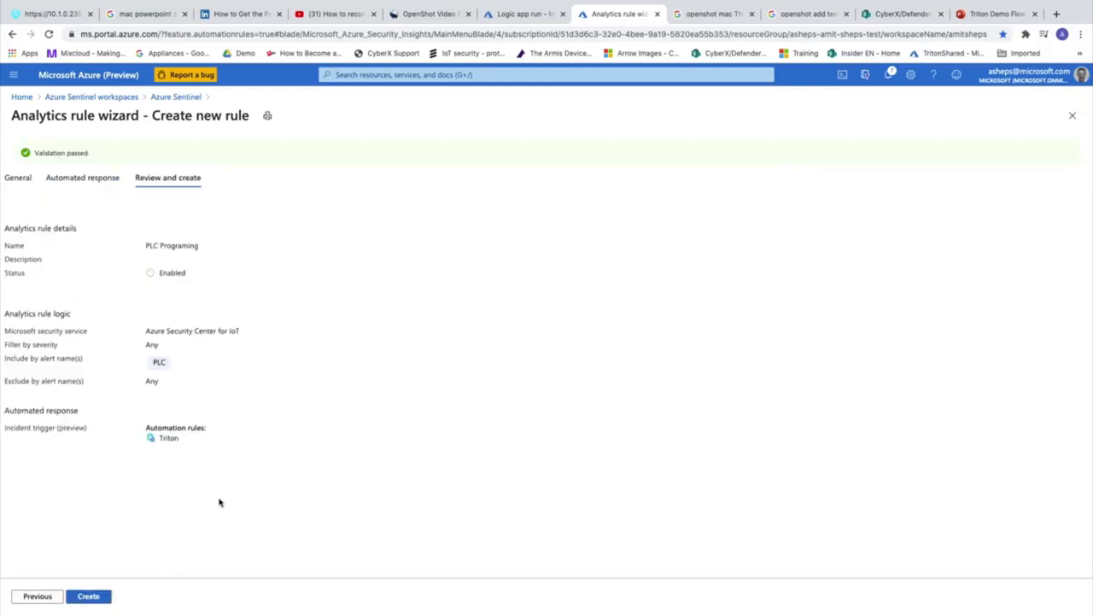
pyautogui.click(105, 596)
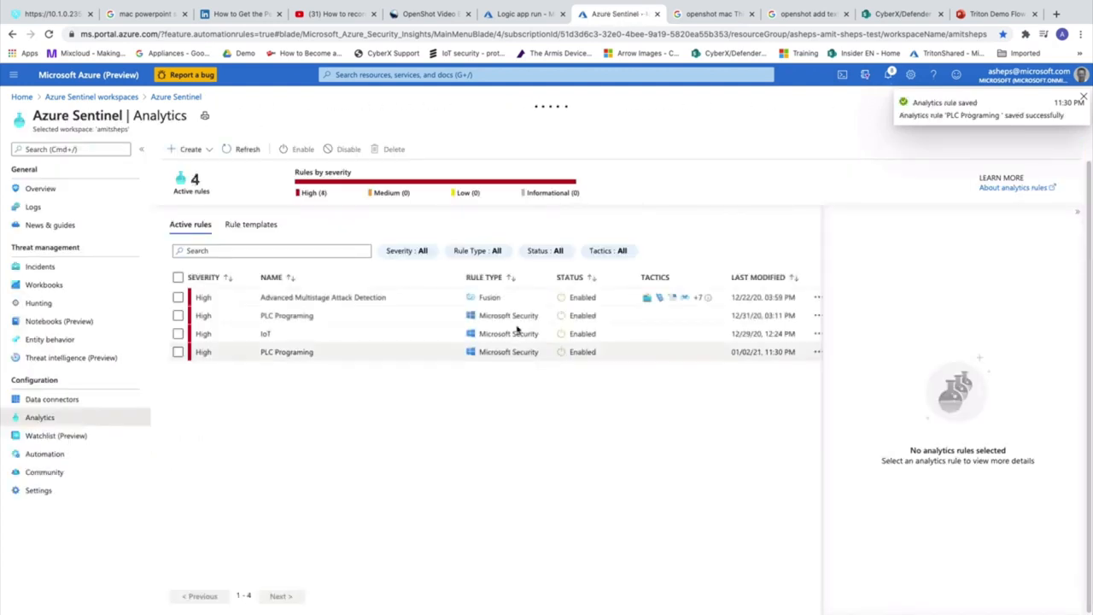
pyautogui.moveTo(758, 7)
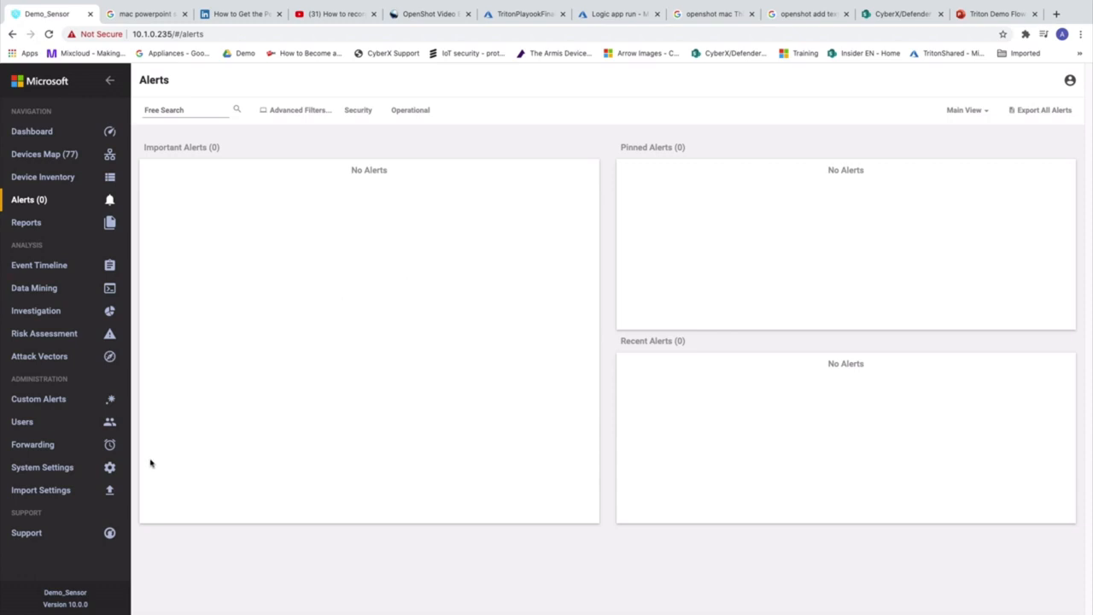
# Replay all stored PCAP files and confirm an Unauthorized PLC Programming alert appears in Alerts
pyautogui.click(60, 468)
pyautogui.scroll(-5, 231, 476)
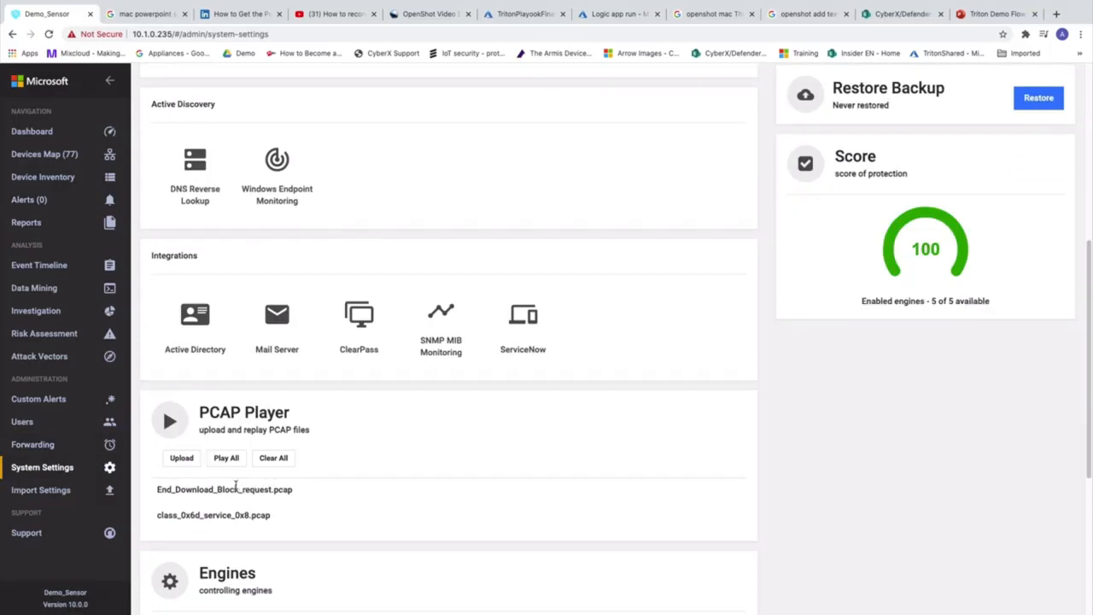
pyautogui.click(227, 458)
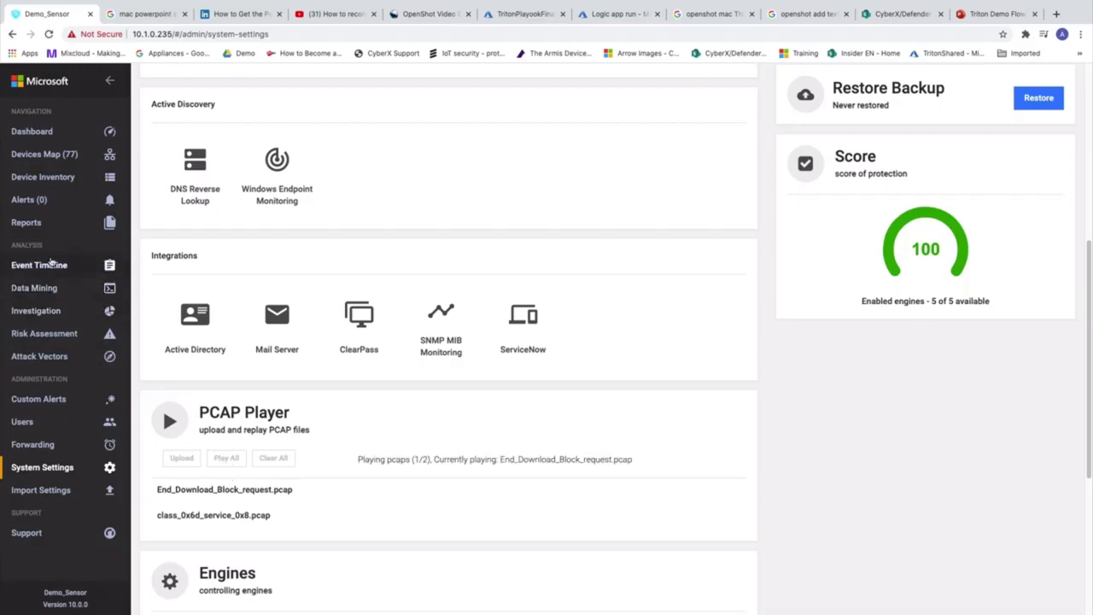
pyautogui.click(37, 204)
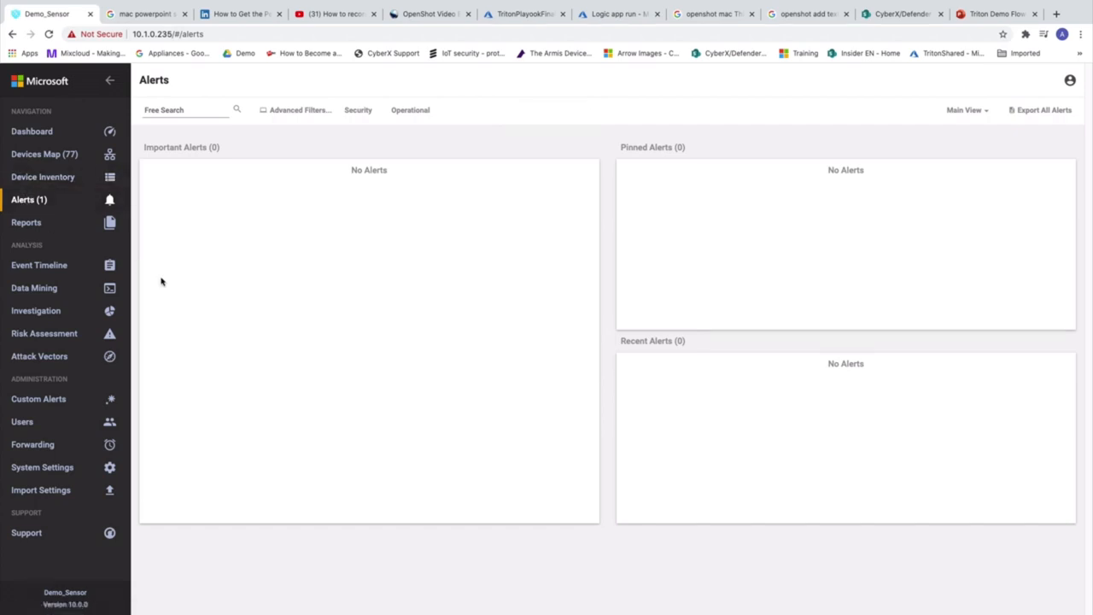
pyautogui.click(21, 185)
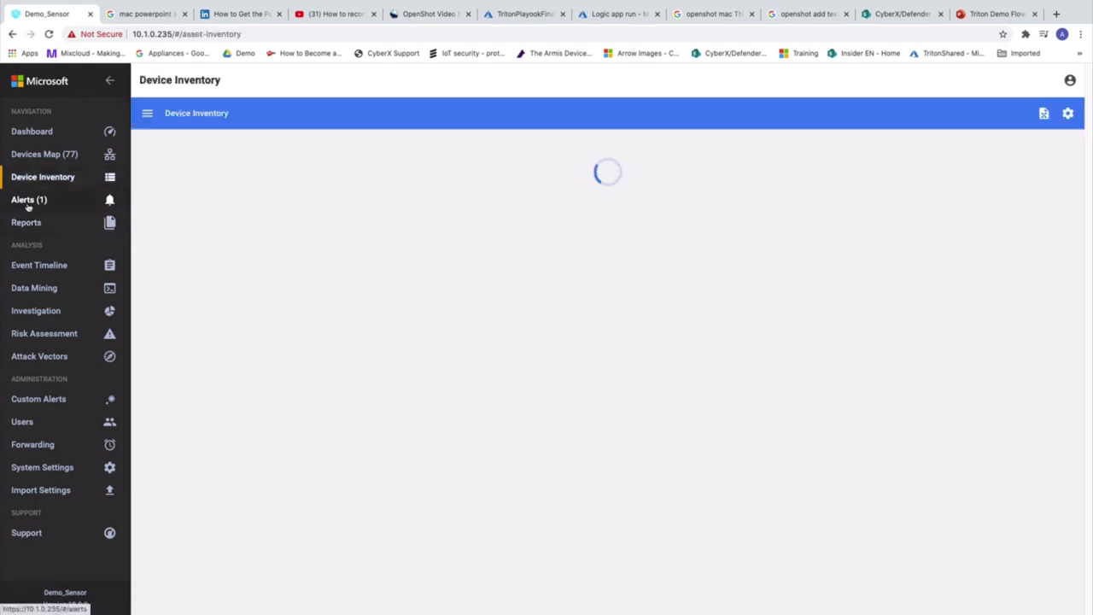
pyautogui.click(26, 203)
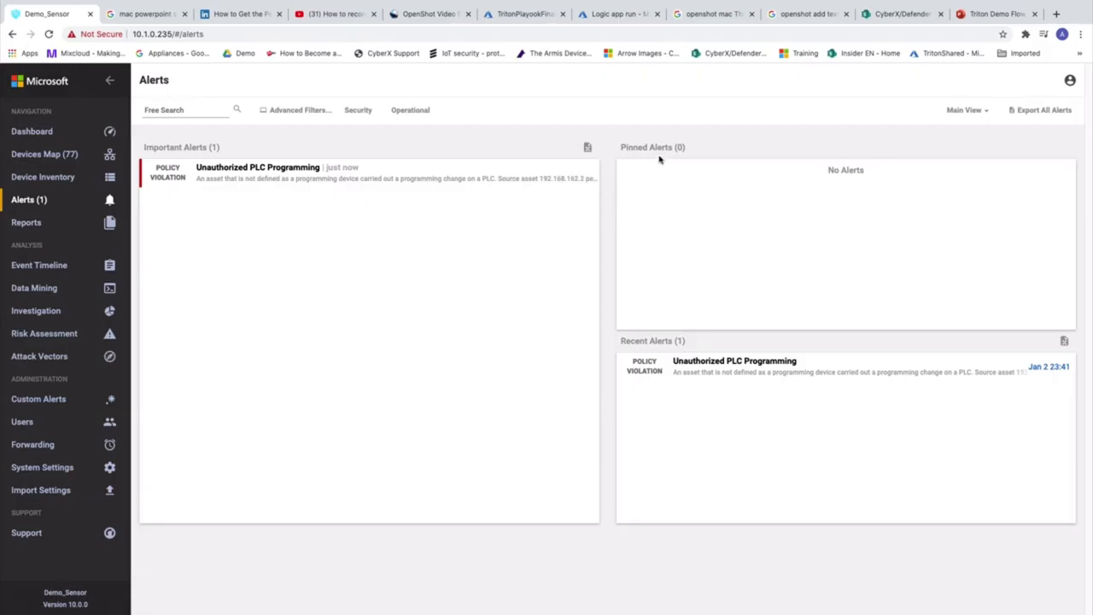
# Exit full screen, minimize Chrome and launch Microsoft Teams from the Dock
pyautogui.moveTo(549, 4)
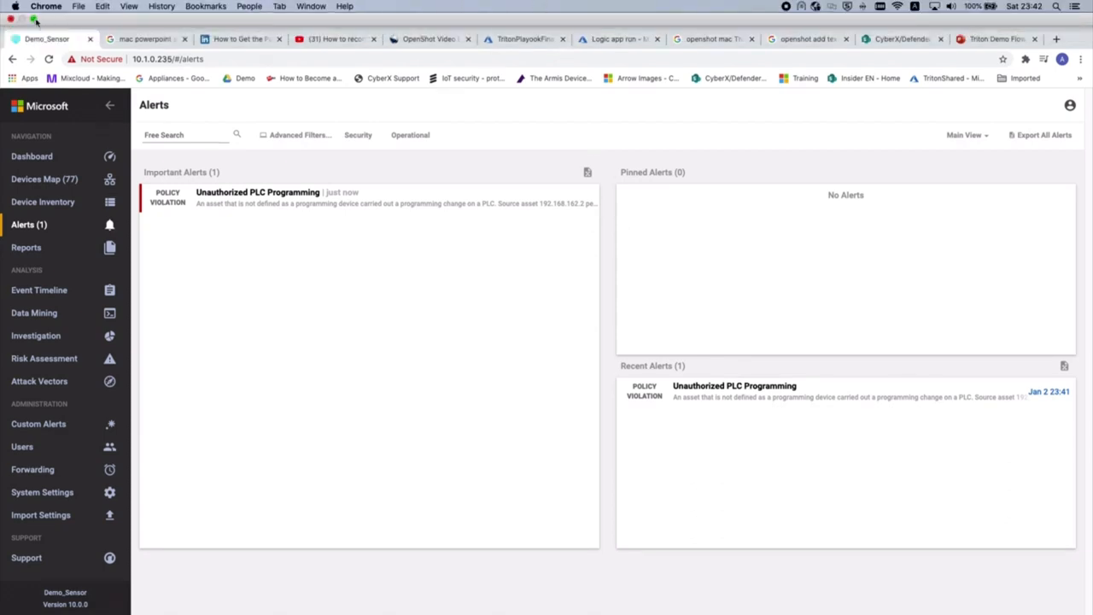
pyautogui.click(34, 19)
pyautogui.click(82, 42)
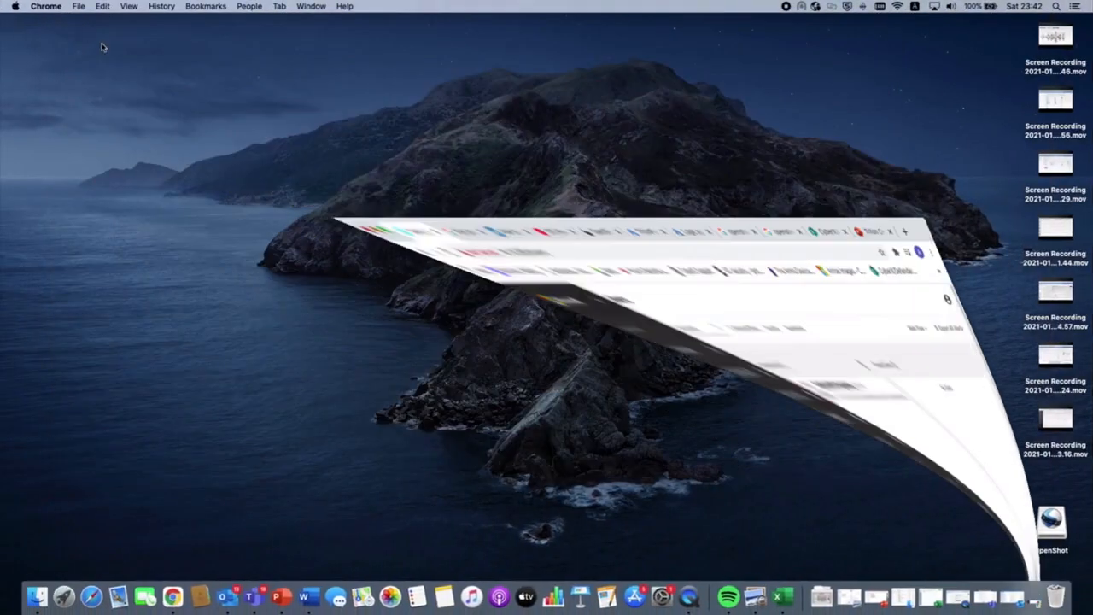
pyautogui.click(251, 597)
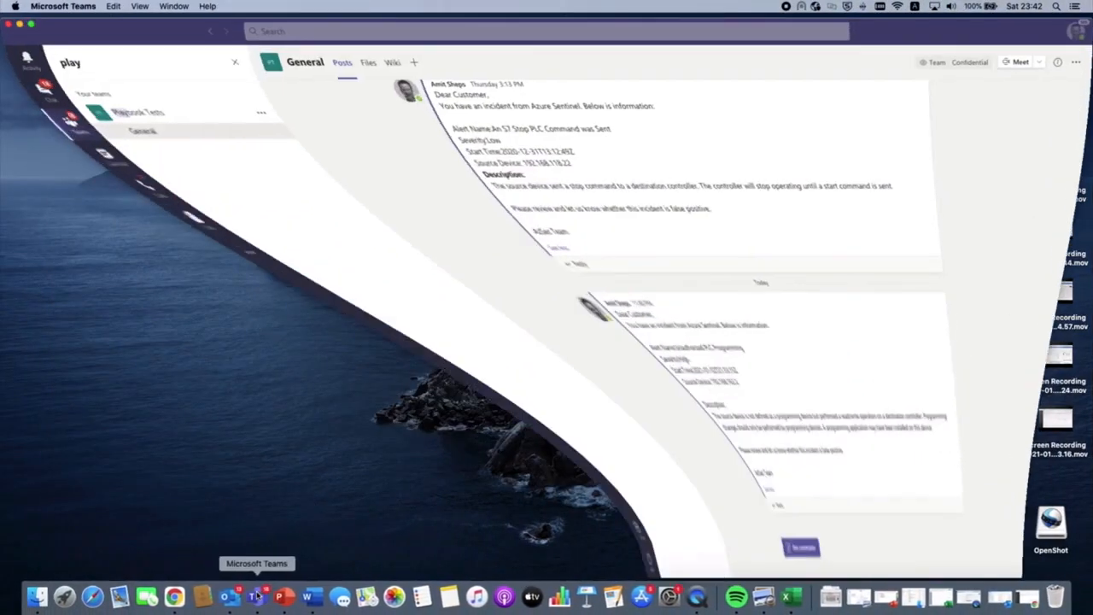